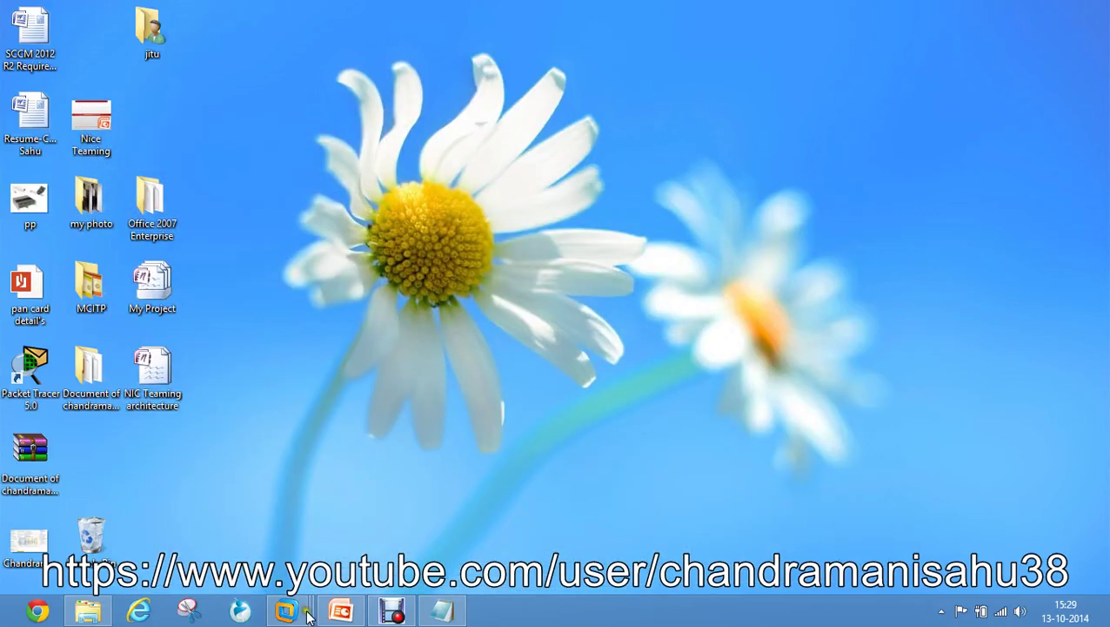
- Bring the Windows Server 2012-GUI virtual machine full screen from its VMware taskbar thumbnail
mouse_move(285, 611)
mouse_move(436, 531)
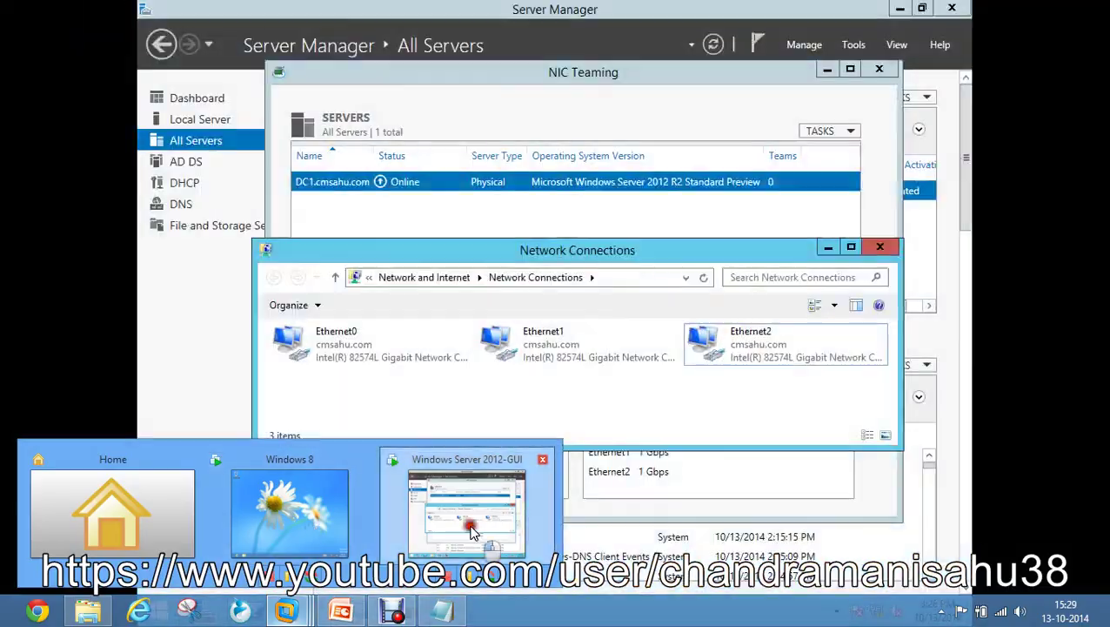
click(465, 527)
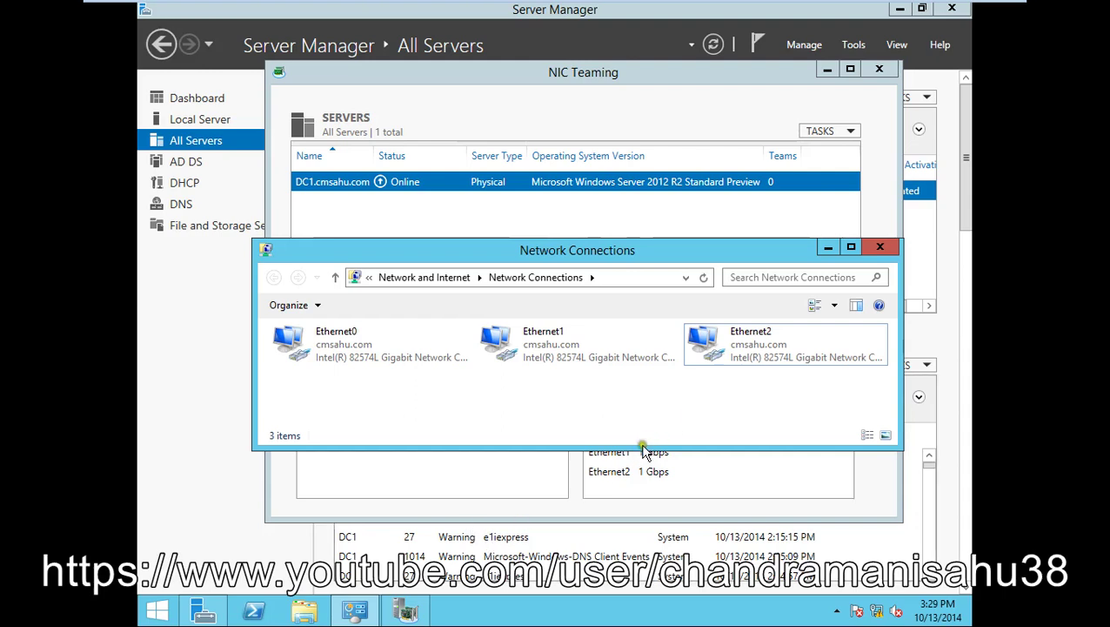
- Close the Network Connections and NIC Teaming windows in Server Manager
click(879, 252)
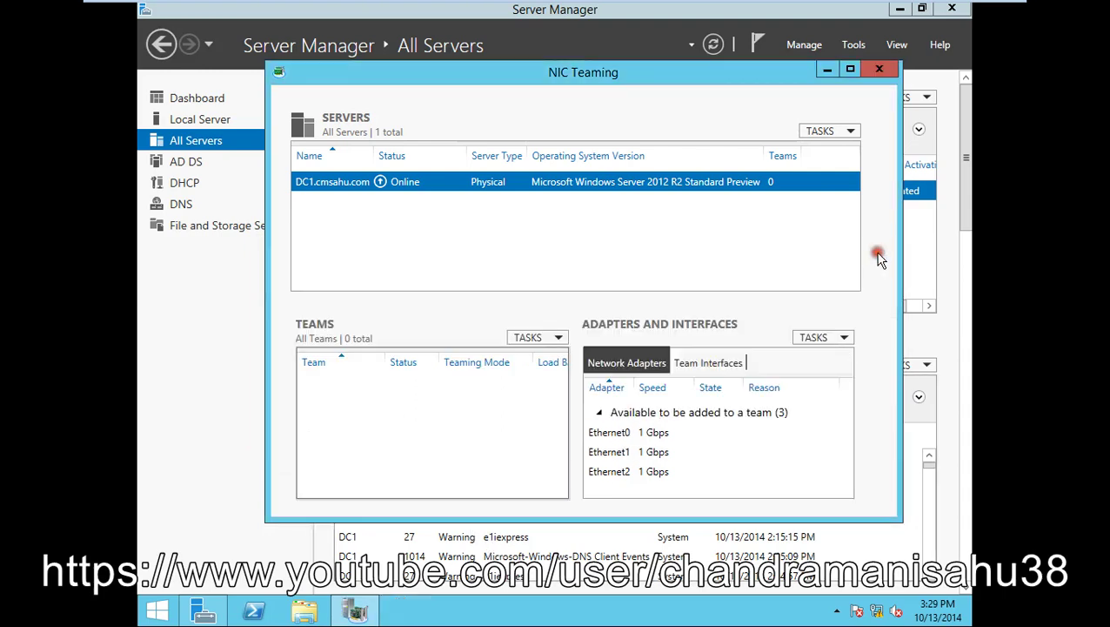
click(876, 68)
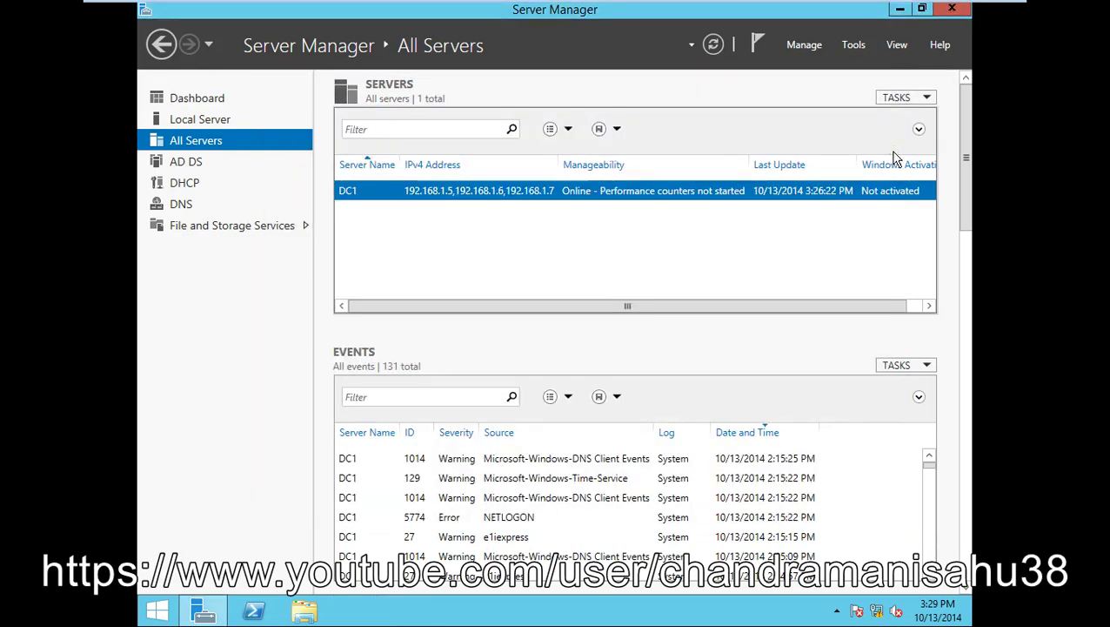
click(601, 221)
click(439, 195)
click(510, 193)
- Visit the Dashboard, Local Server and AD DS pages, ending on All Servers with DC1 reloaded
click(213, 103)
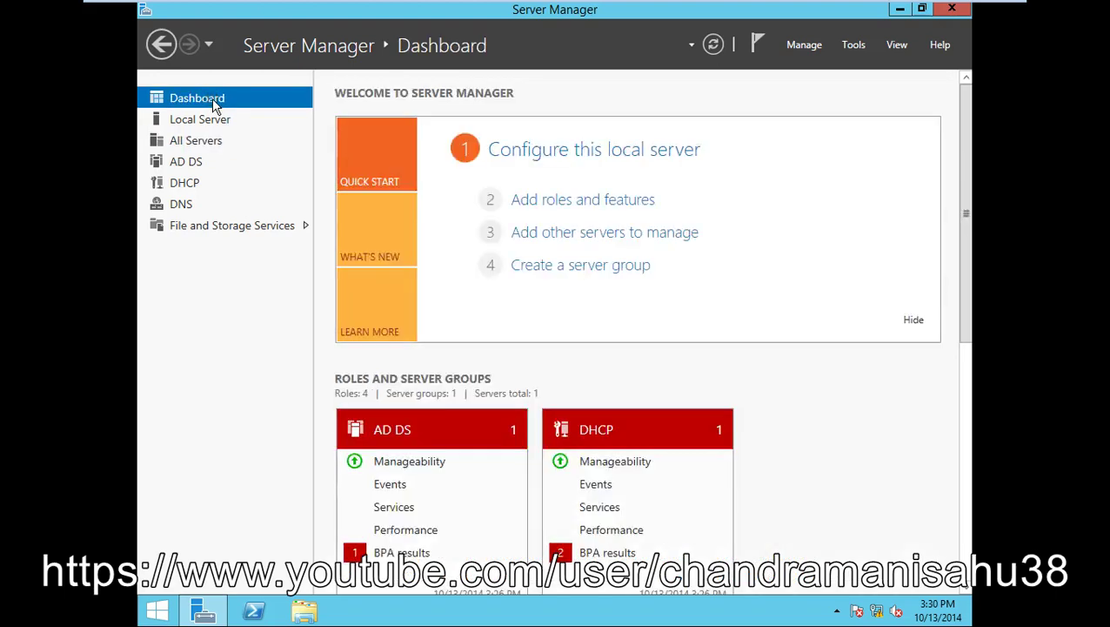
click(207, 117)
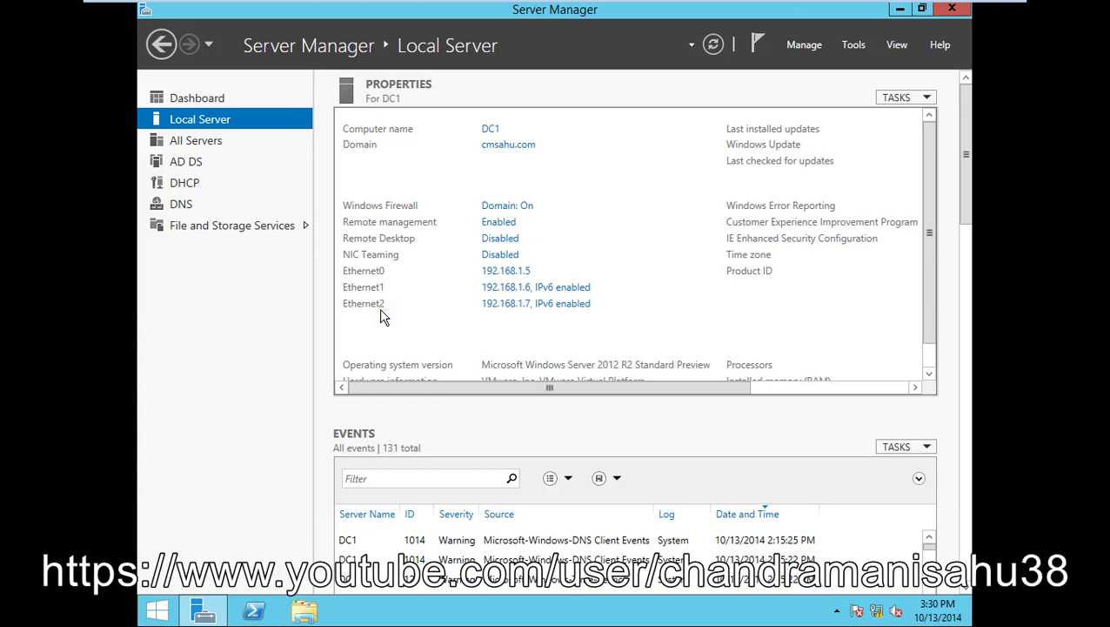
click(212, 142)
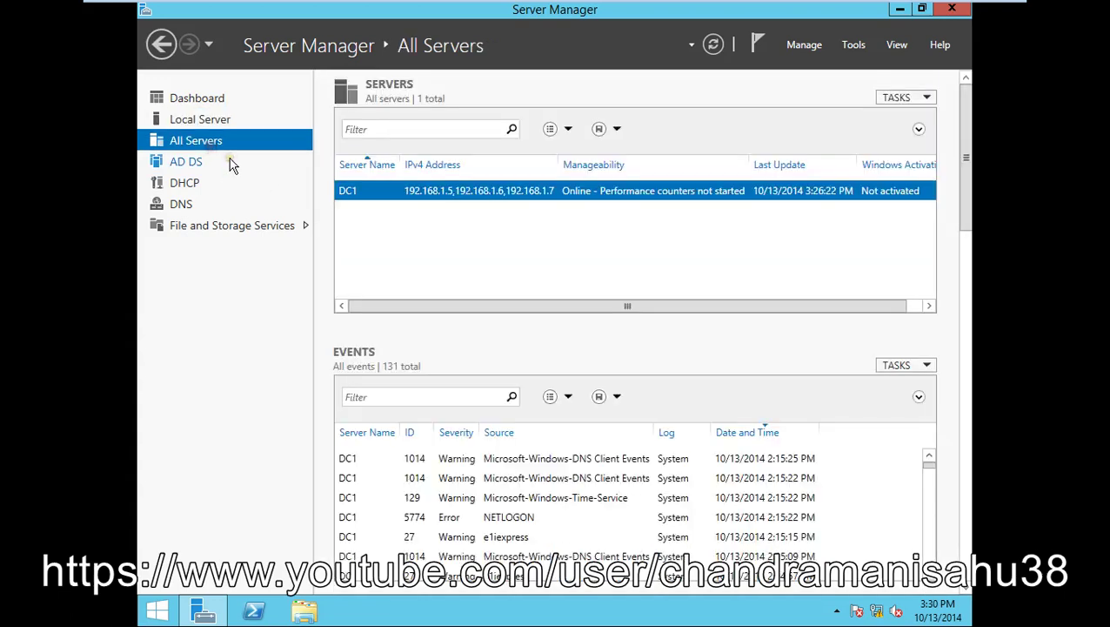
click(469, 192)
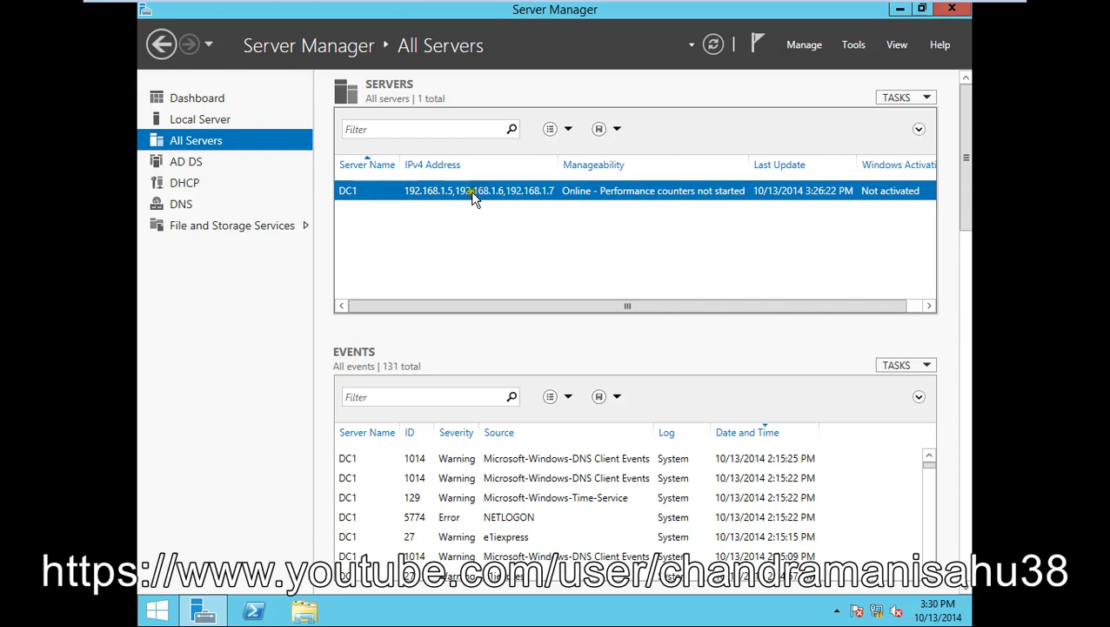
click(196, 162)
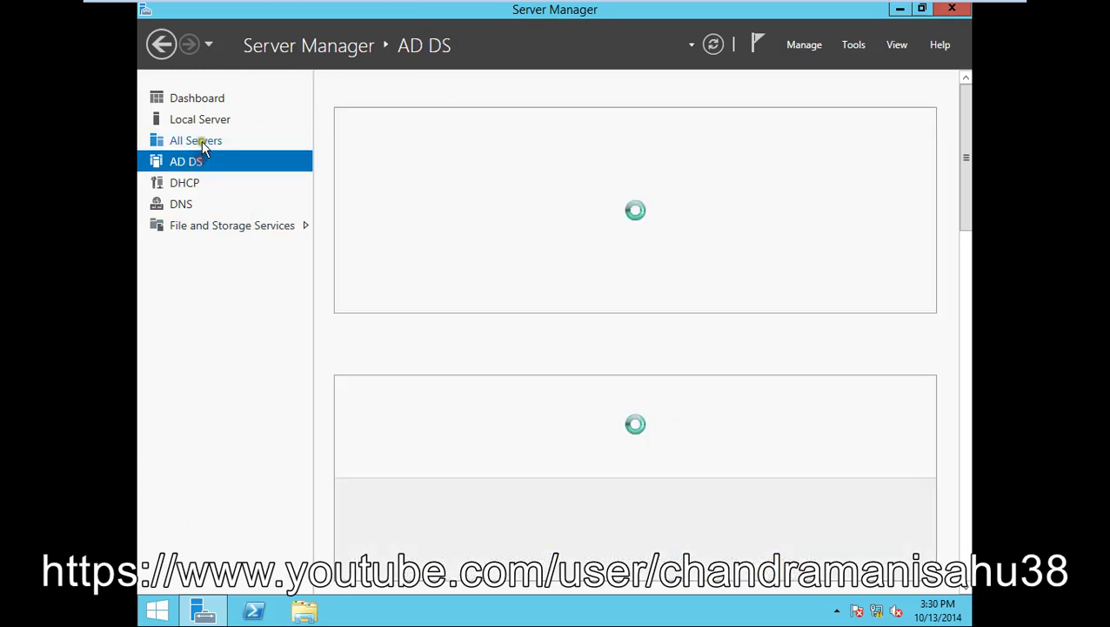
click(201, 140)
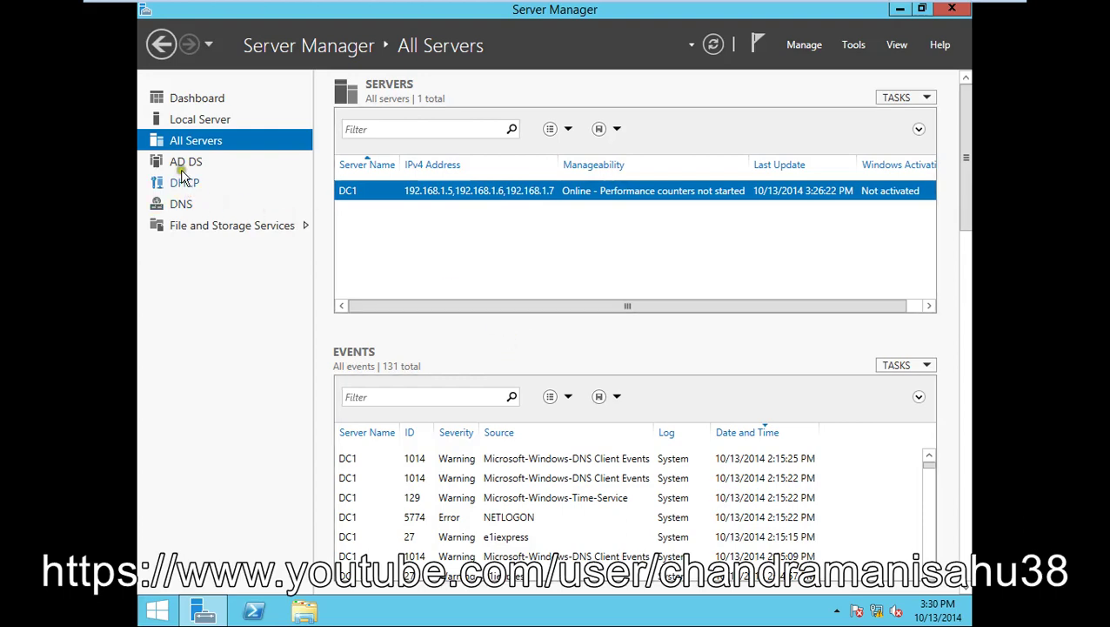
click(207, 122)
click(208, 140)
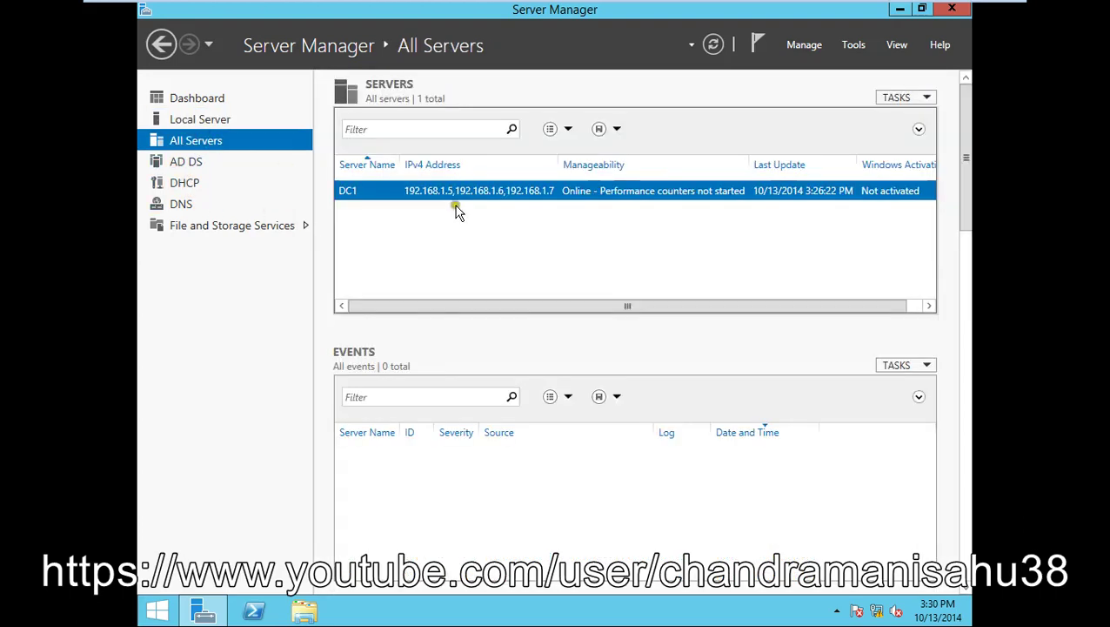
- Open Configure NIC Teaming for DC1 and enlarge the window to show Ethernet0–Ethernet2
right_click(445, 190)
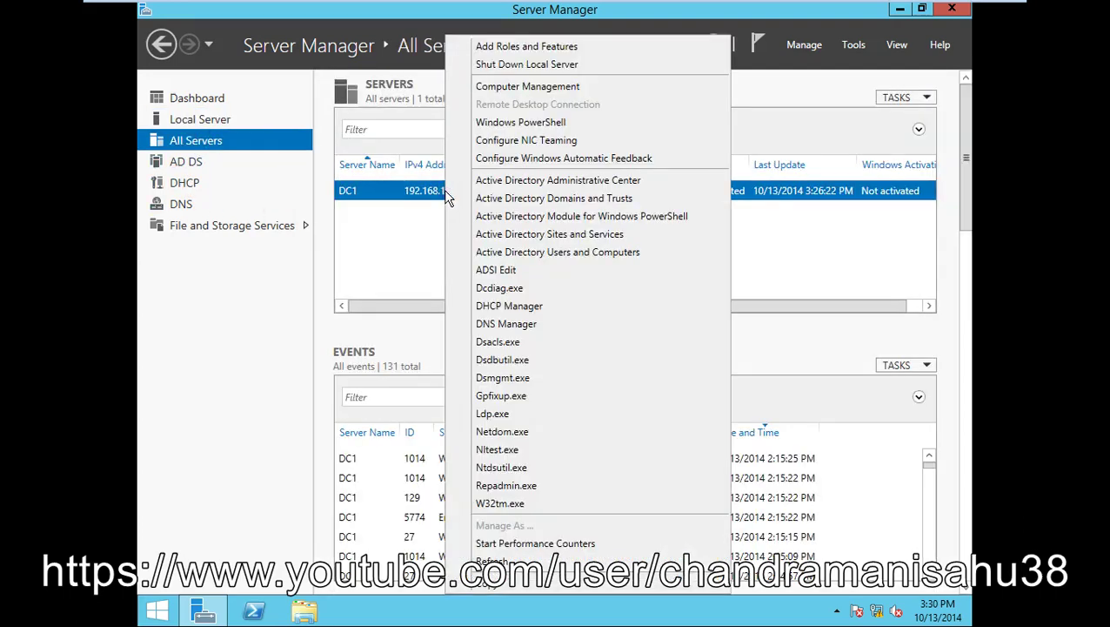
click(561, 141)
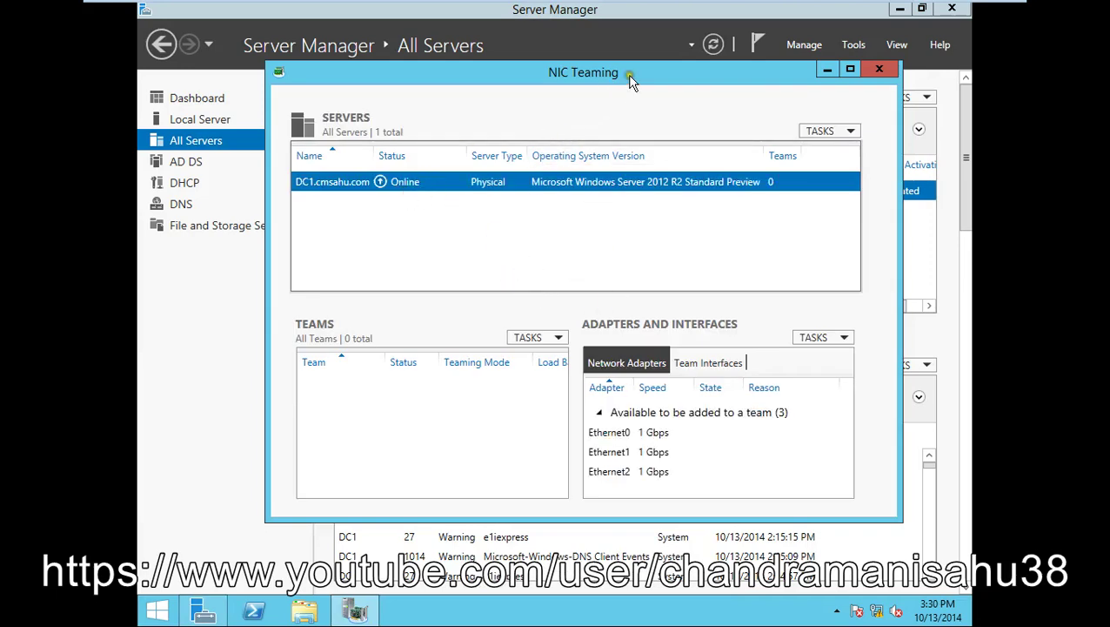
drag(630, 78, 589, 71)
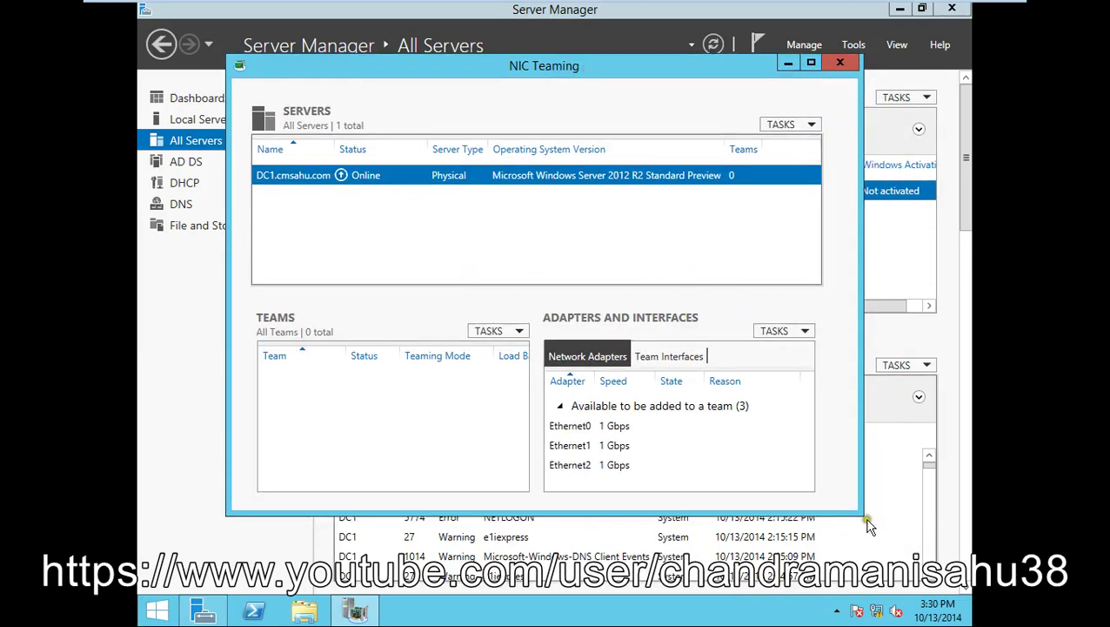
drag(867, 524, 908, 576)
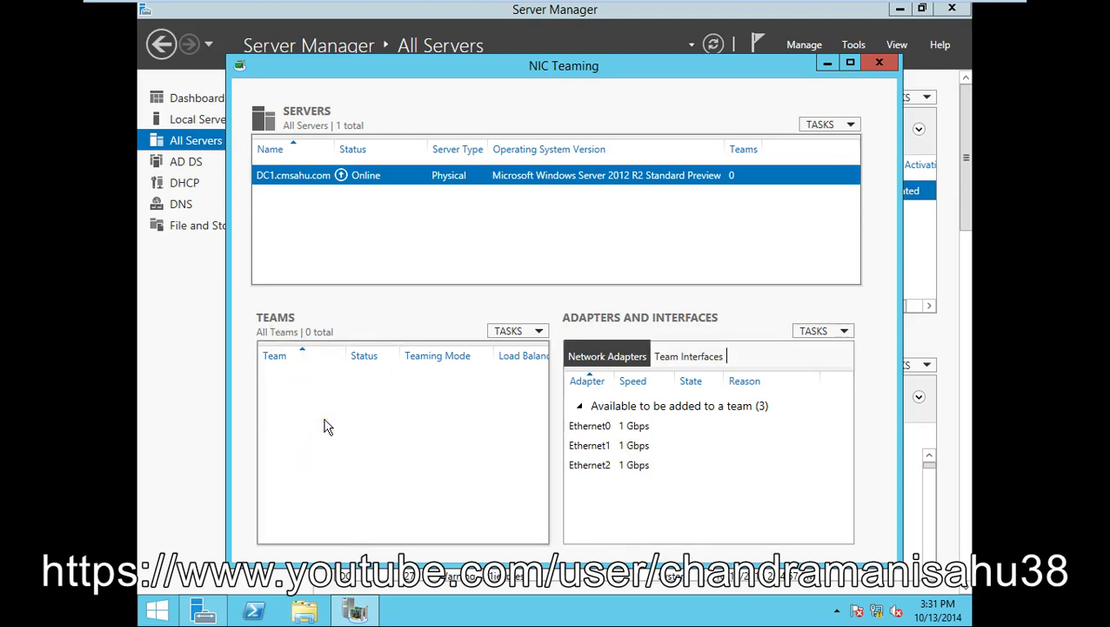
- Create a new team named Team1 with Ethernet0, Ethernet1 and Ethernet2 as members
click(539, 331)
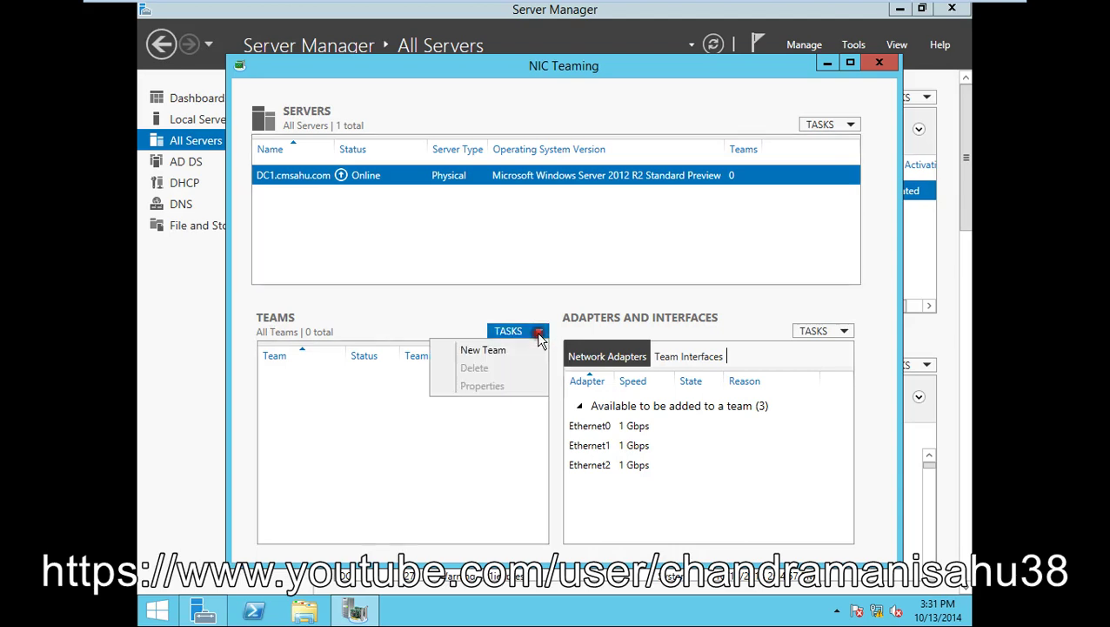
click(520, 350)
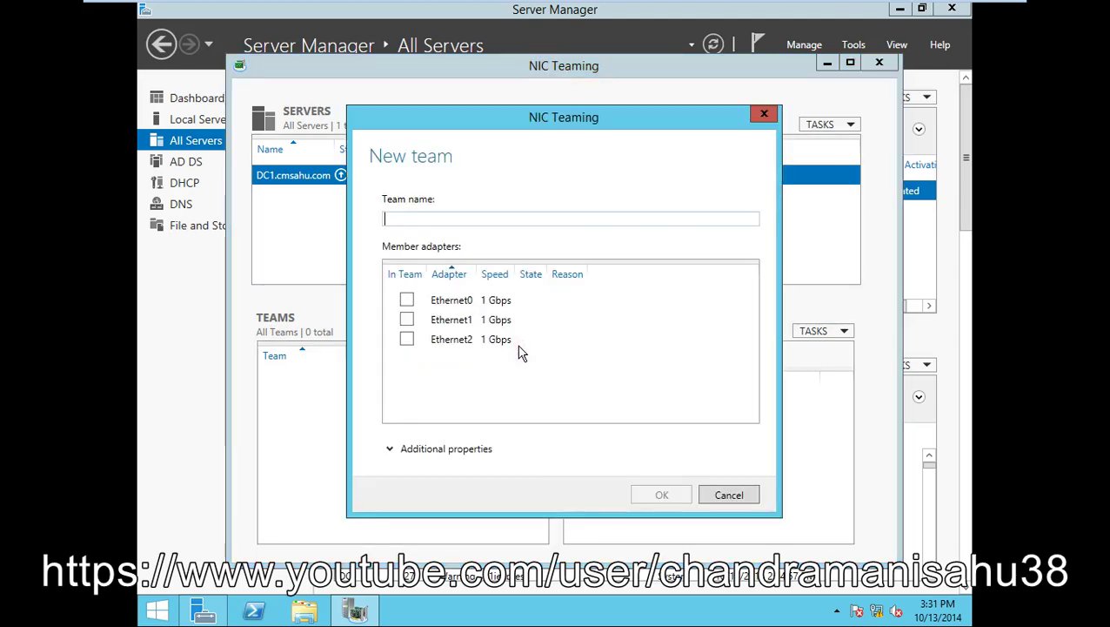
click(403, 217)
text(Team1)
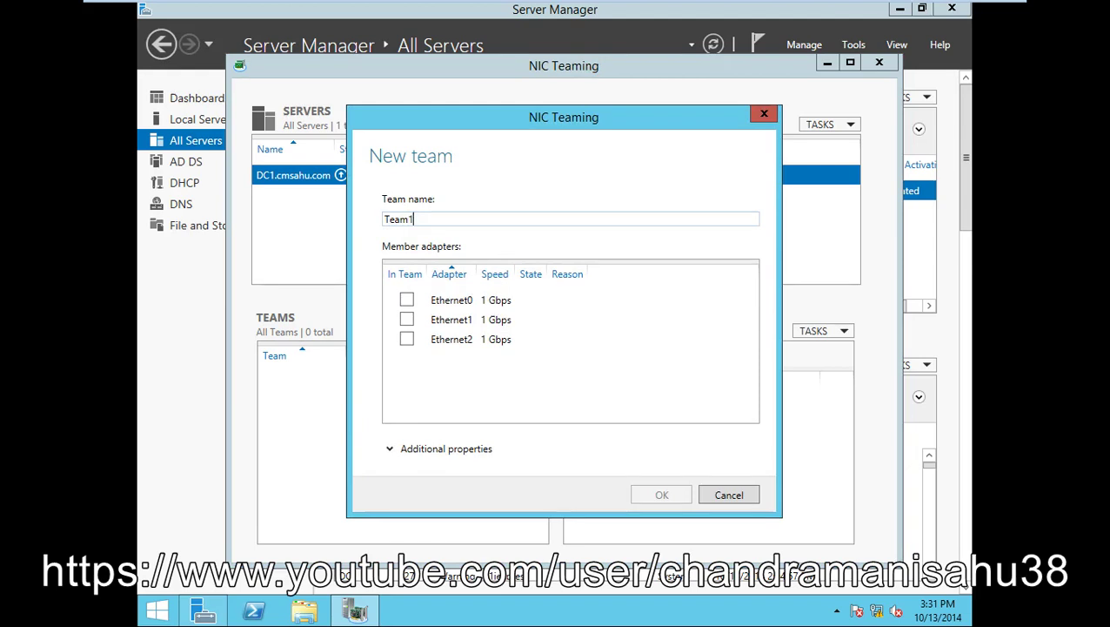
click(406, 300)
click(406, 319)
click(407, 339)
click(640, 496)
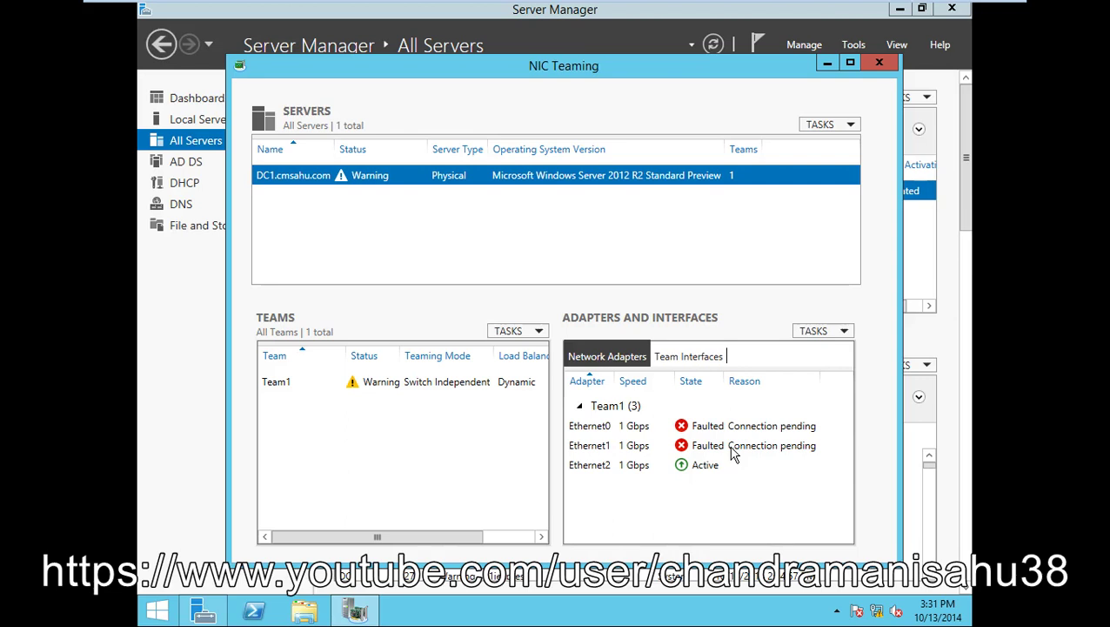
- Inspect Team1 and the status of each member adapter, Ethernet0, Ethernet1 and Ethernet2
click(600, 195)
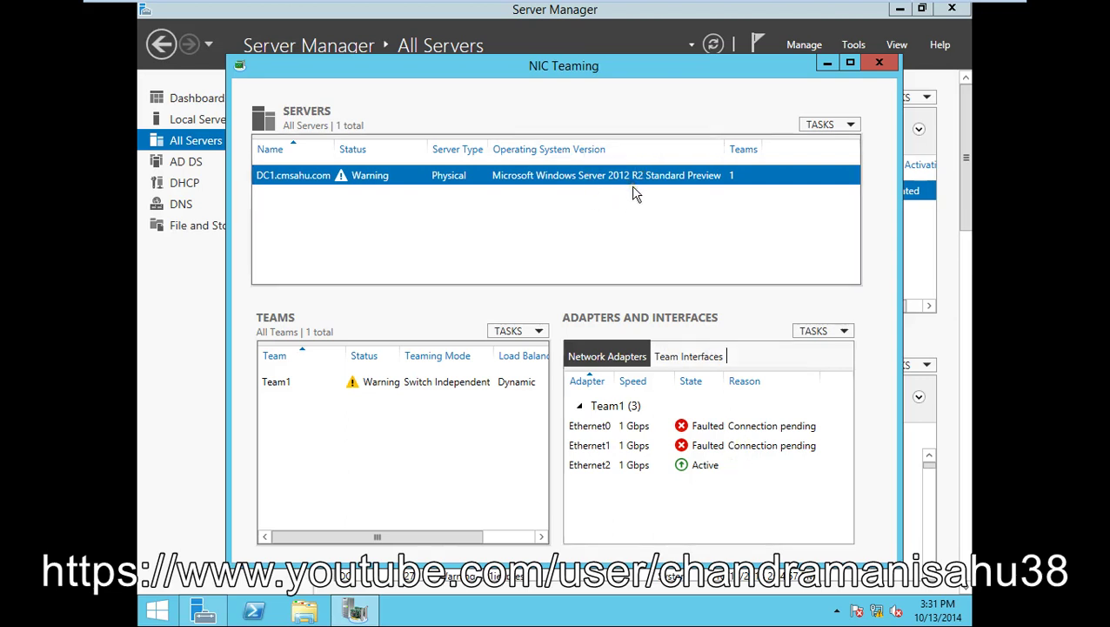
click(638, 199)
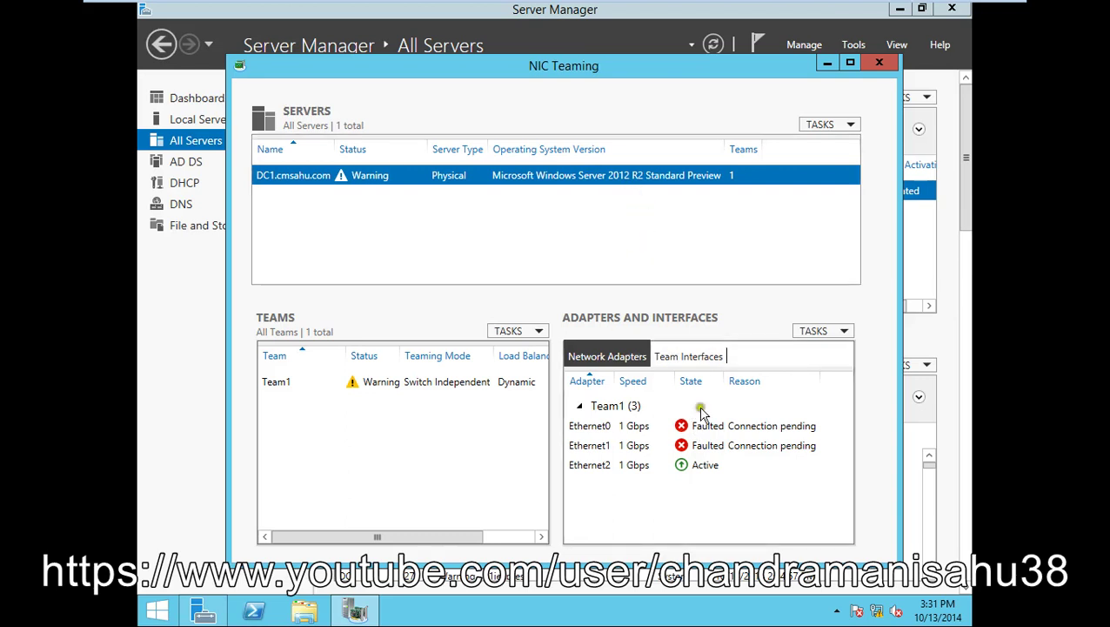
click(643, 445)
click(622, 425)
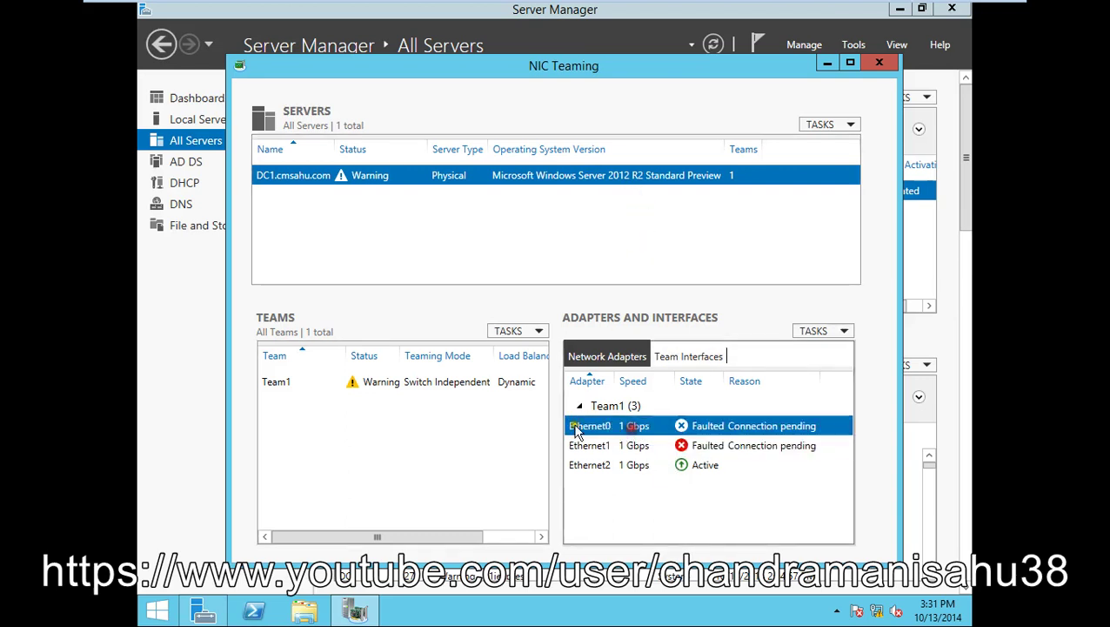
click(440, 382)
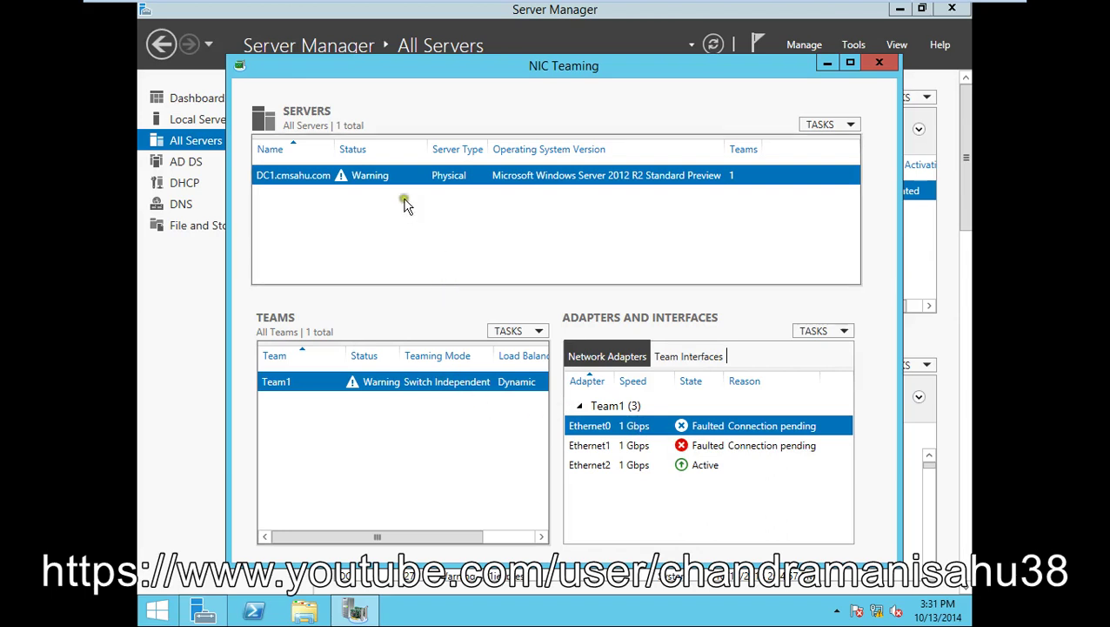
click(453, 179)
click(625, 467)
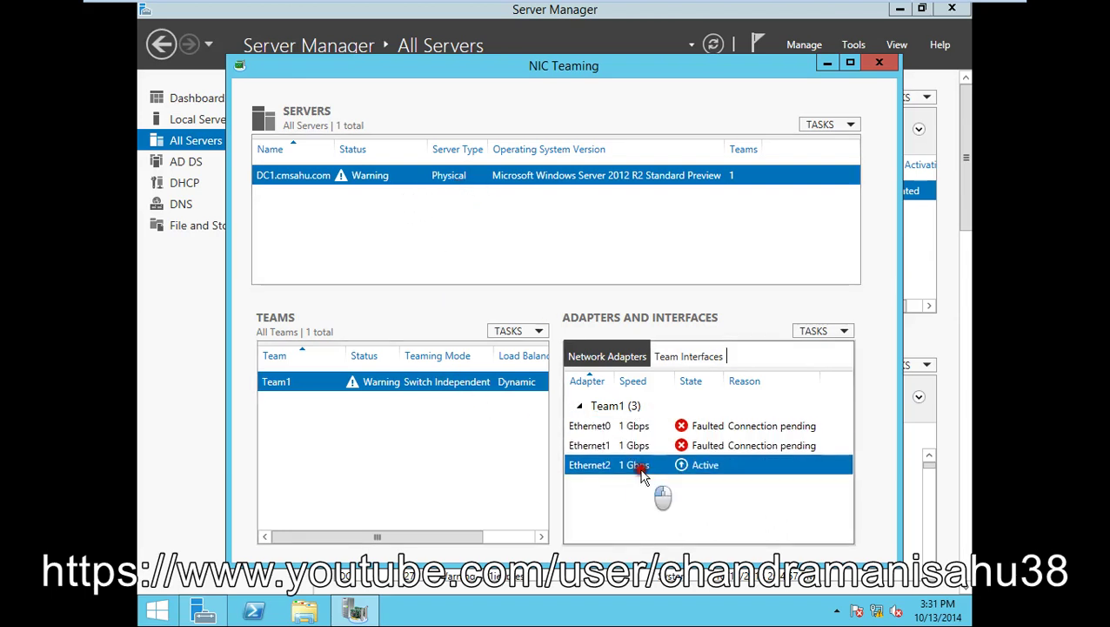
click(701, 444)
click(701, 470)
click(715, 445)
click(711, 426)
click(707, 445)
click(698, 465)
click(701, 445)
click(696, 426)
click(687, 360)
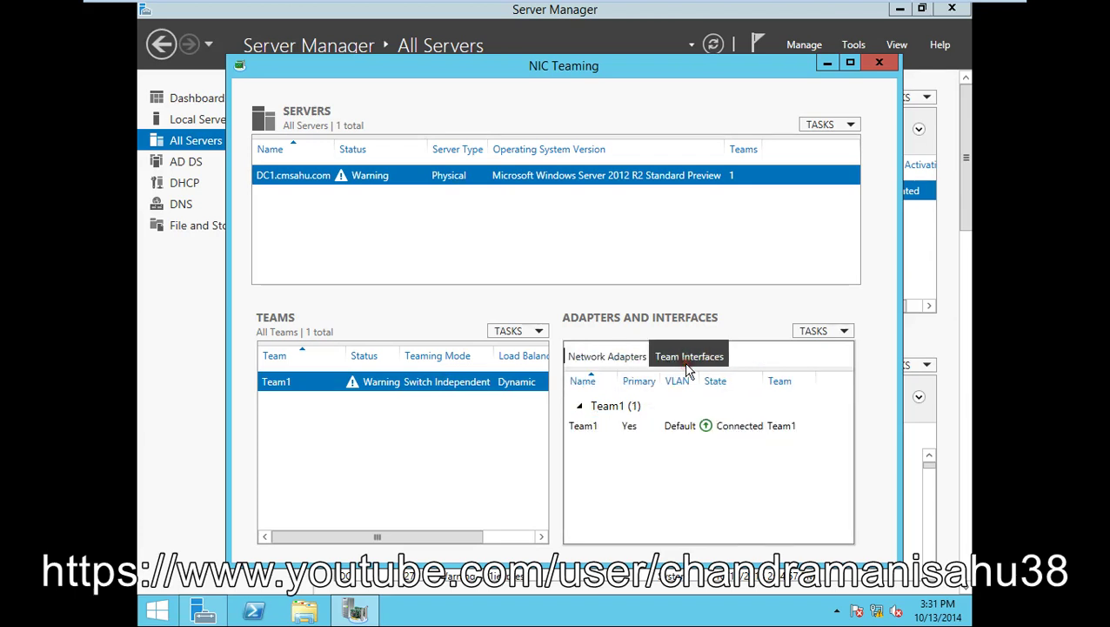
click(625, 362)
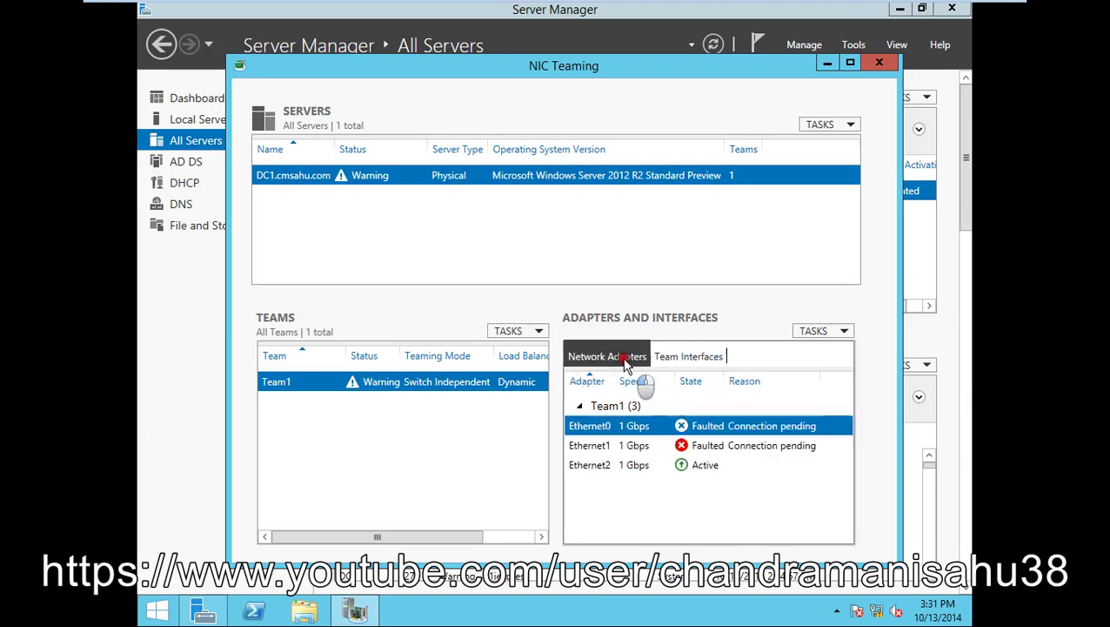
click(635, 445)
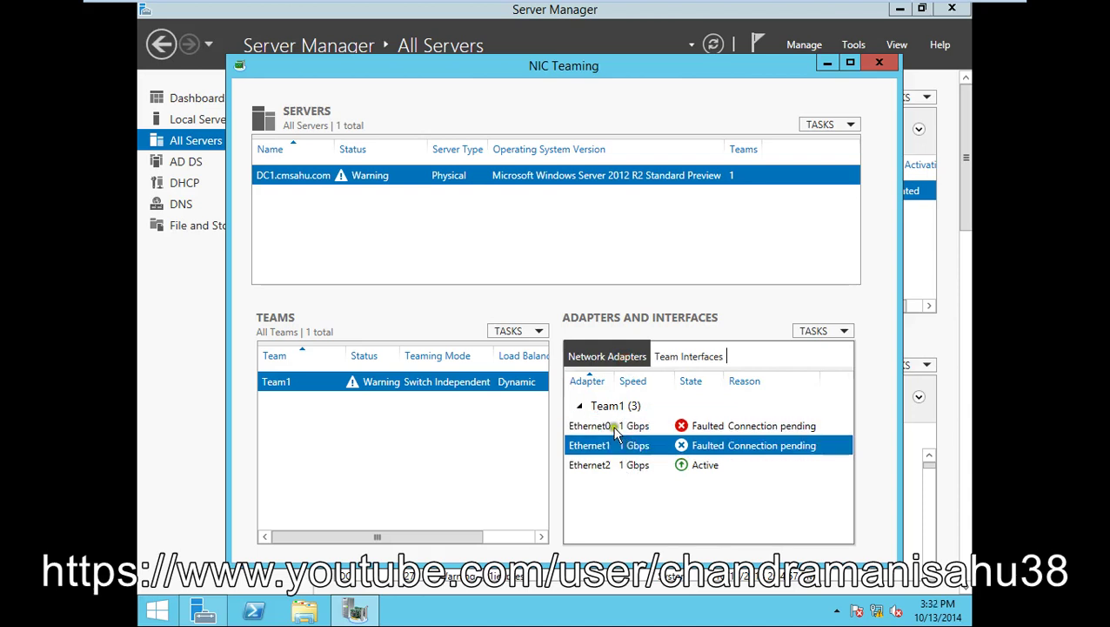
click(612, 424)
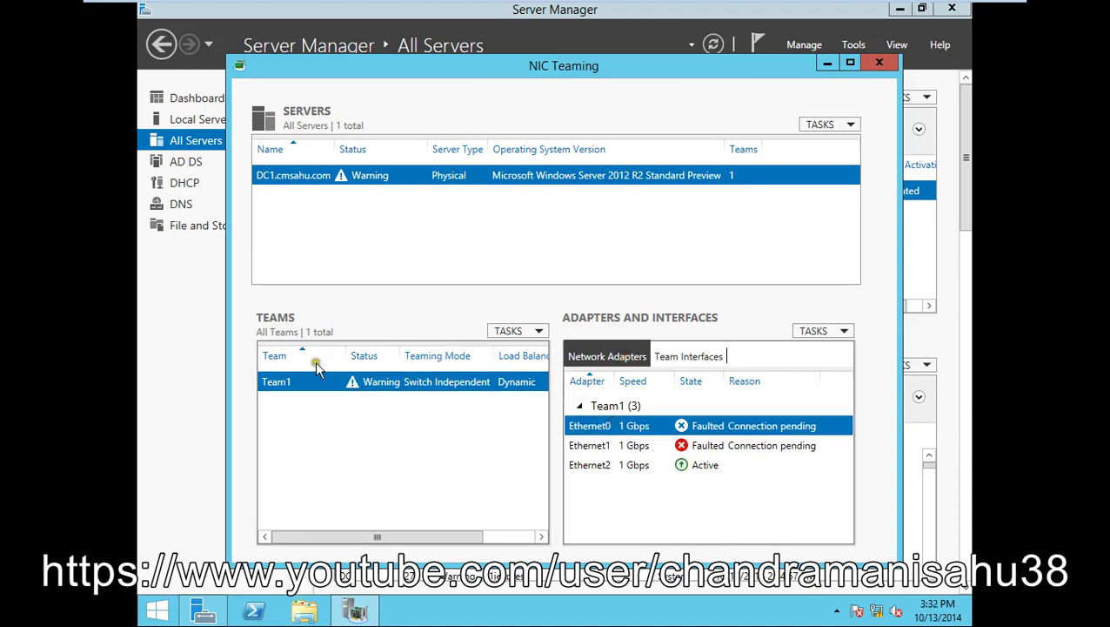
- Reopen NIC Teaming for DC1 and select Team1, now OK with all three adapters Active
click(880, 63)
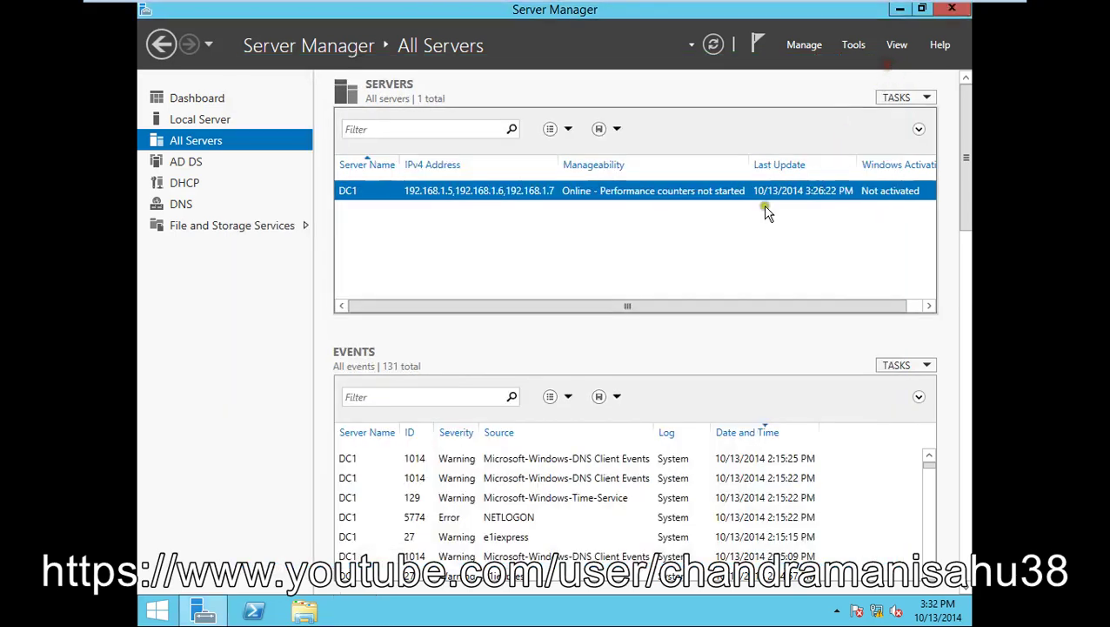
right_click(494, 192)
click(572, 147)
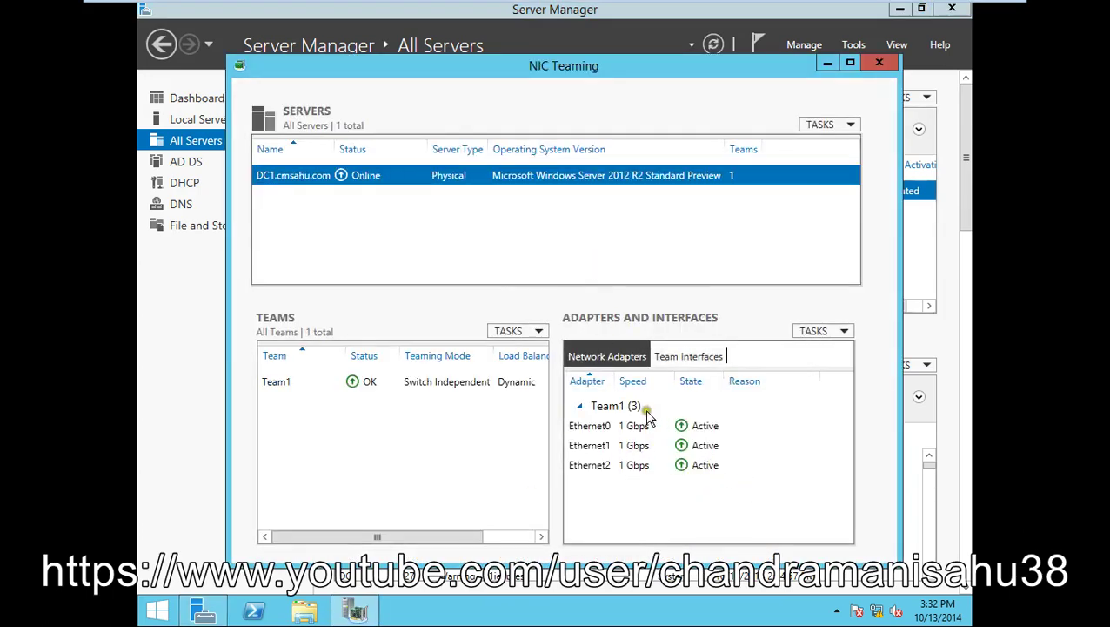
click(284, 387)
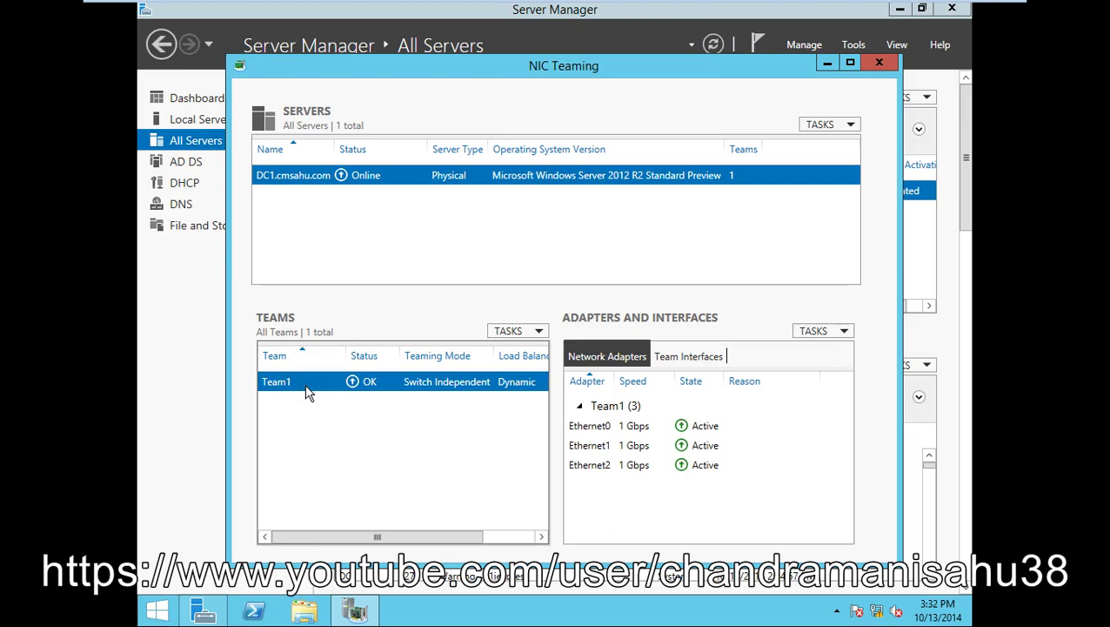
- Minimize NIC Teaming and open Network Connections with ncpa.cpl from a command prompt
click(355, 612)
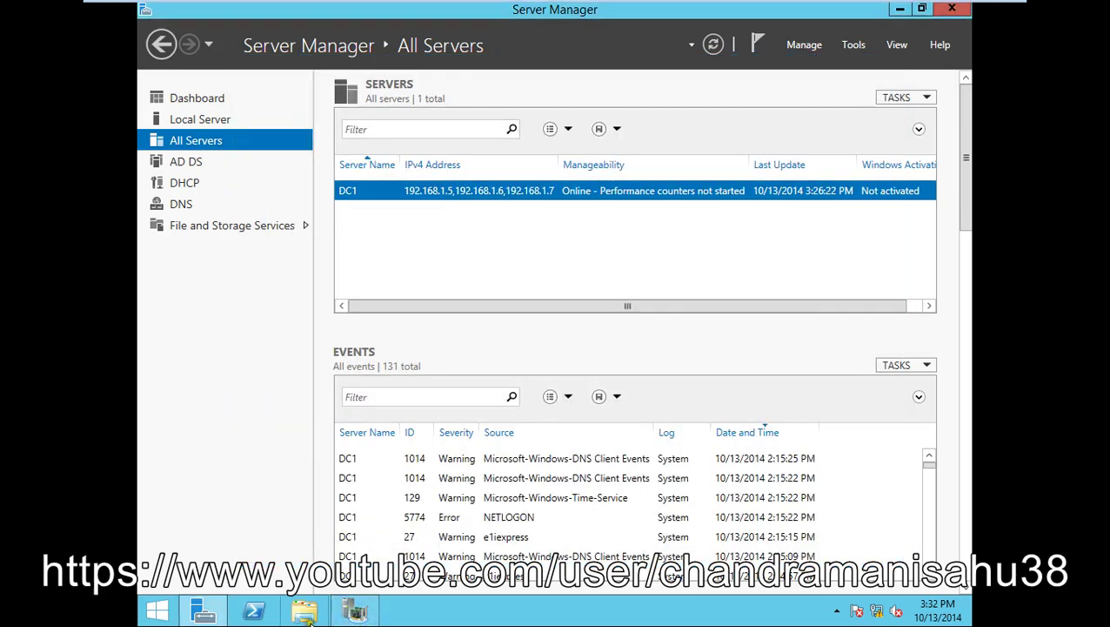
key(super+r)
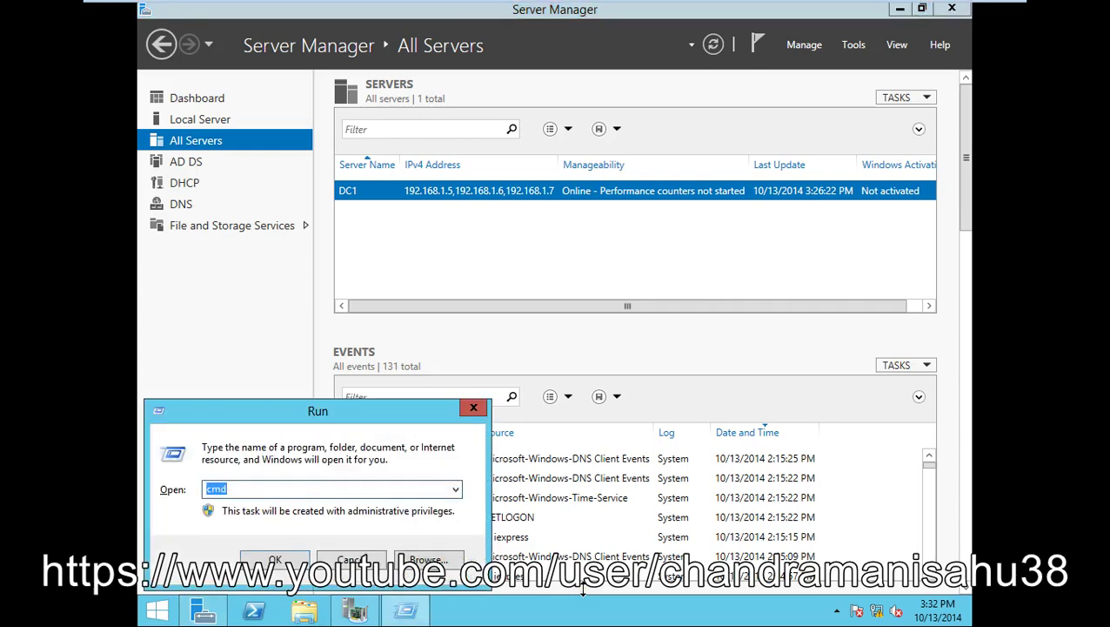
key(Return)
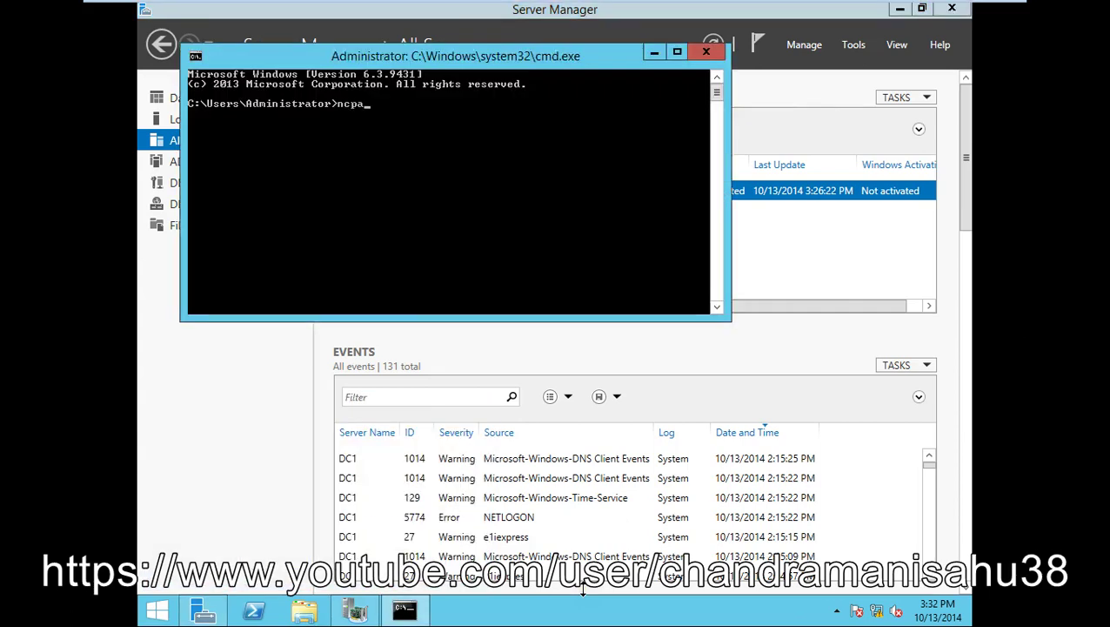
text(ncpa.cpl)
key(Return)
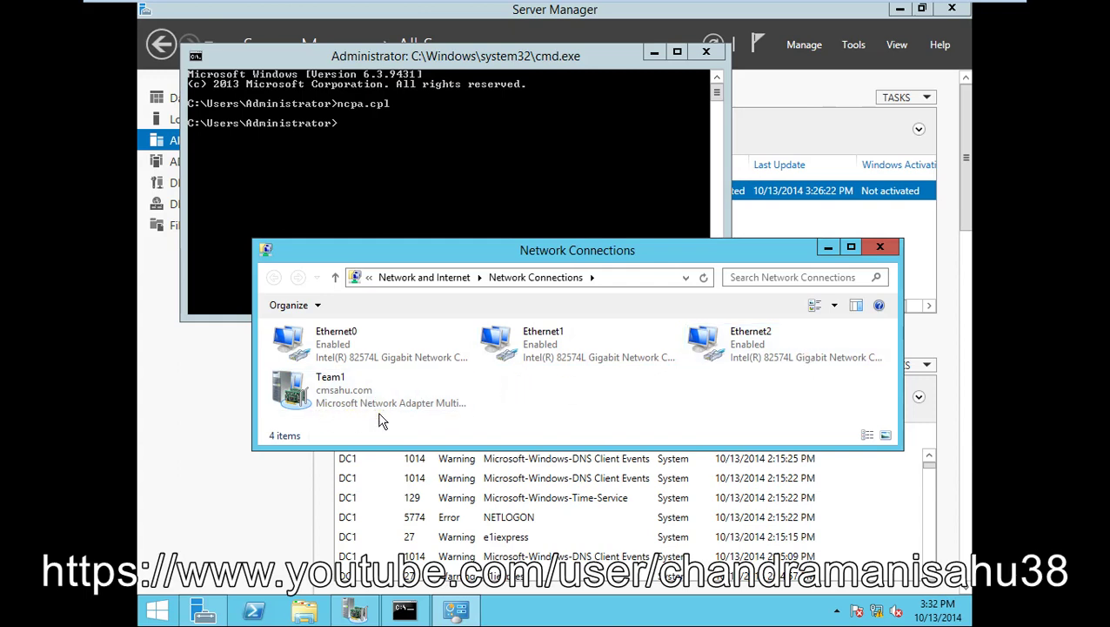
click(430, 418)
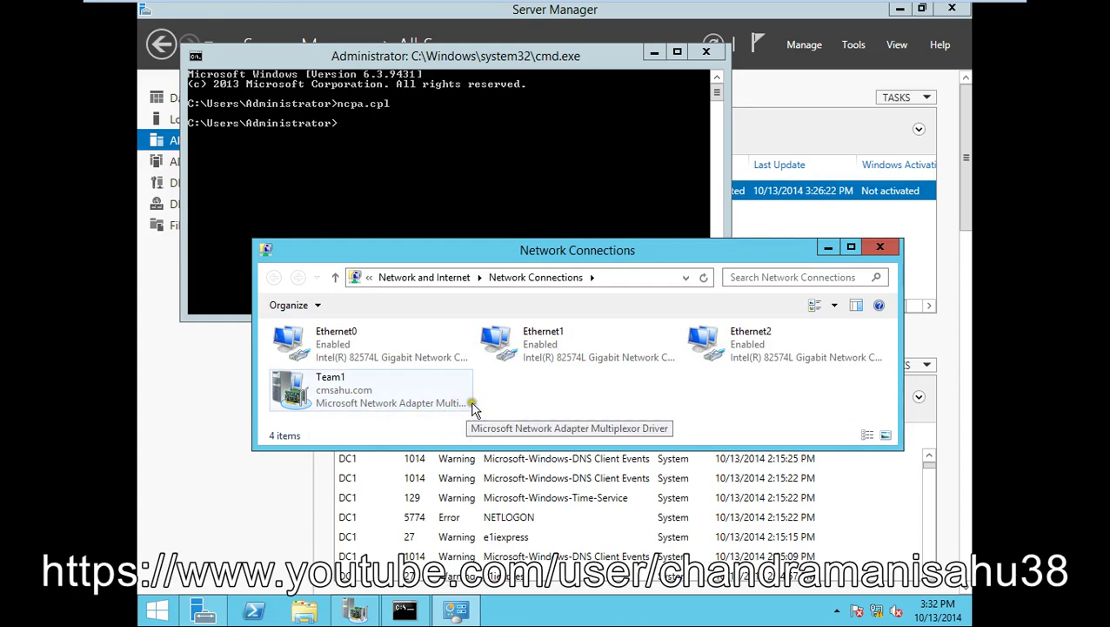
click(331, 393)
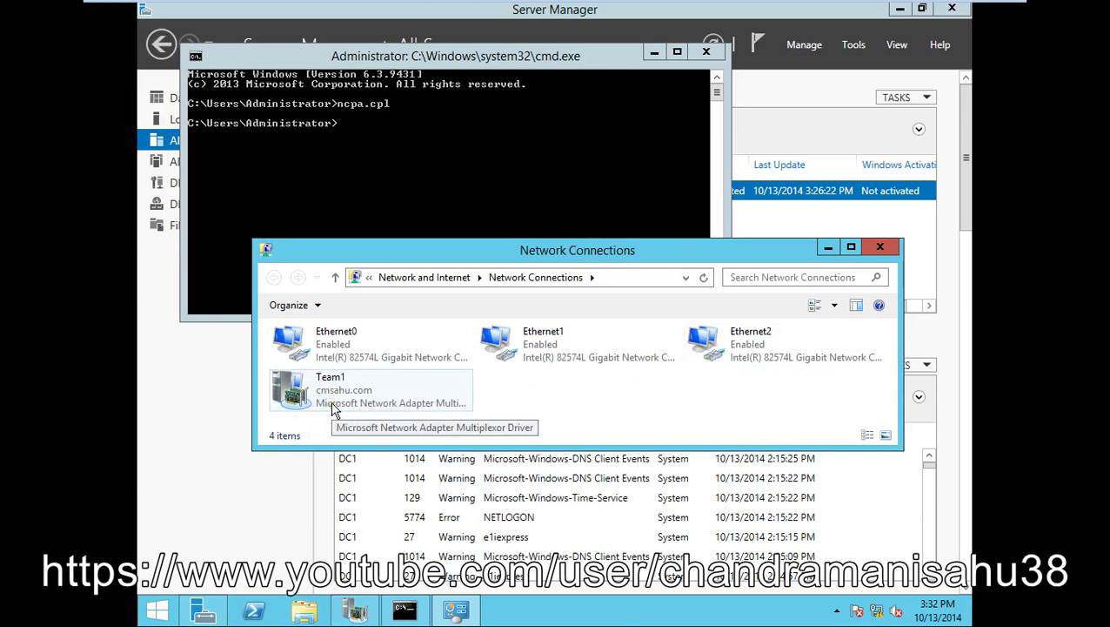
- Open the Internet Protocol Version 4 properties of the Team1 connection
right_click(335, 409)
click(396, 540)
drag(473, 223, 724, 209)
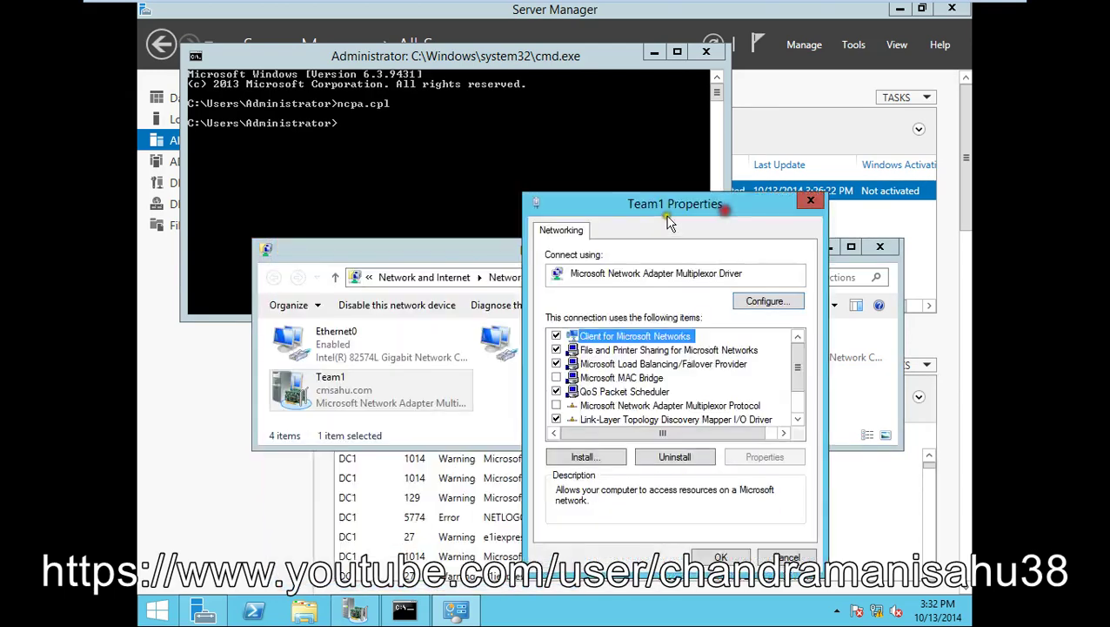
drag(794, 384, 799, 387)
click(719, 420)
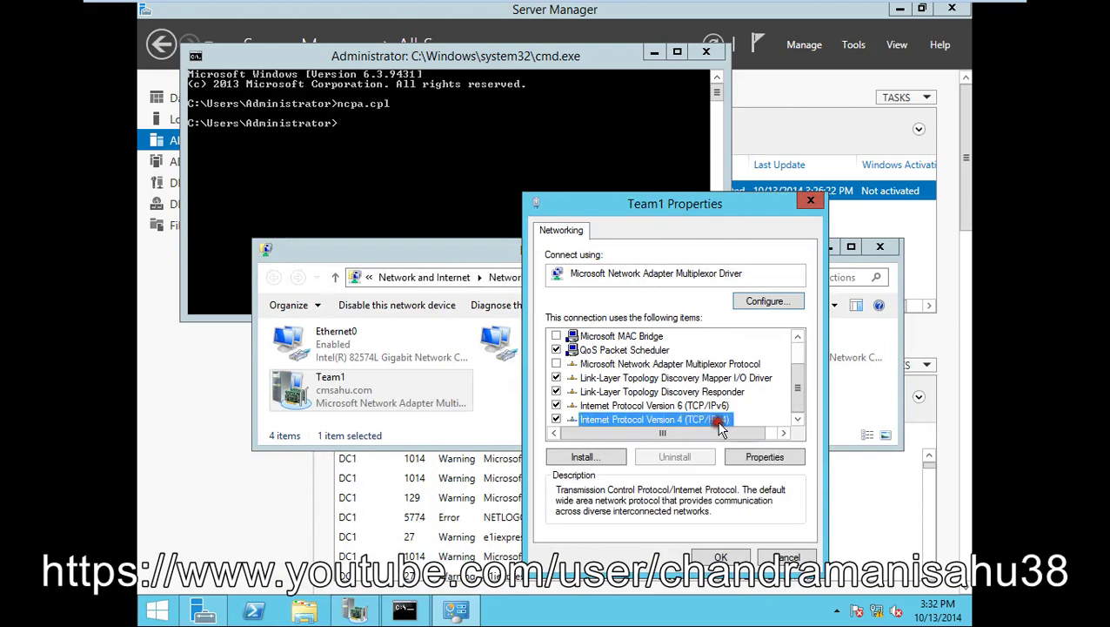
click(763, 458)
- Set Team1 to static IP 192.168.1.5, DNS 127.0.0.1, save, and switch to the Windows 8 VM
click(654, 344)
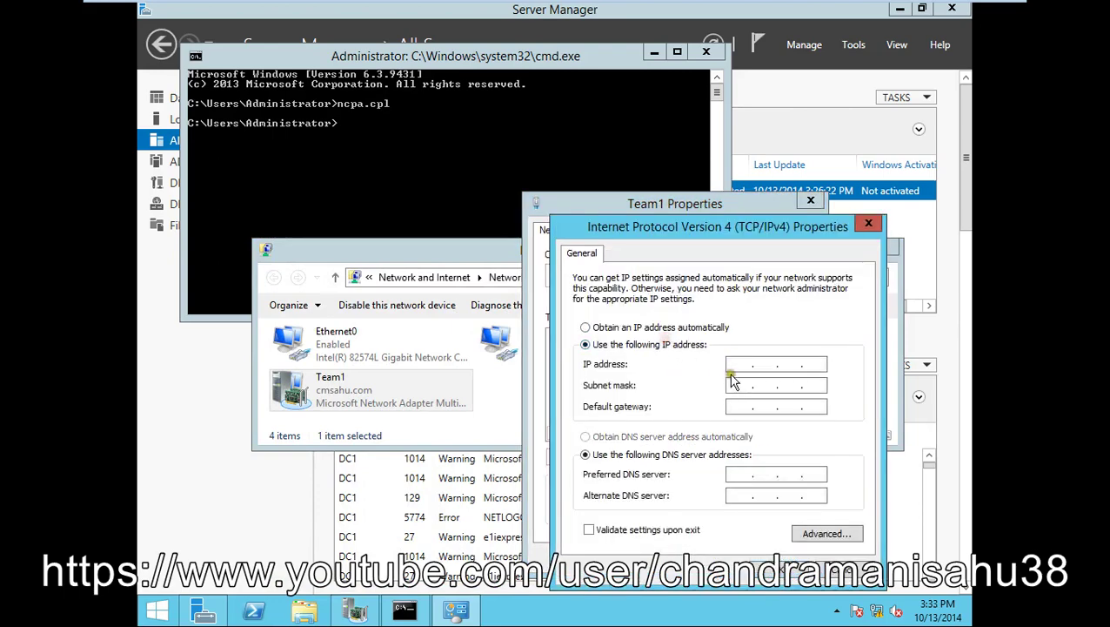
click(740, 365)
text(192 . 168 . 1 . 5)
key(Tab)
key(Tab)
key(Tab)
key(Tab)
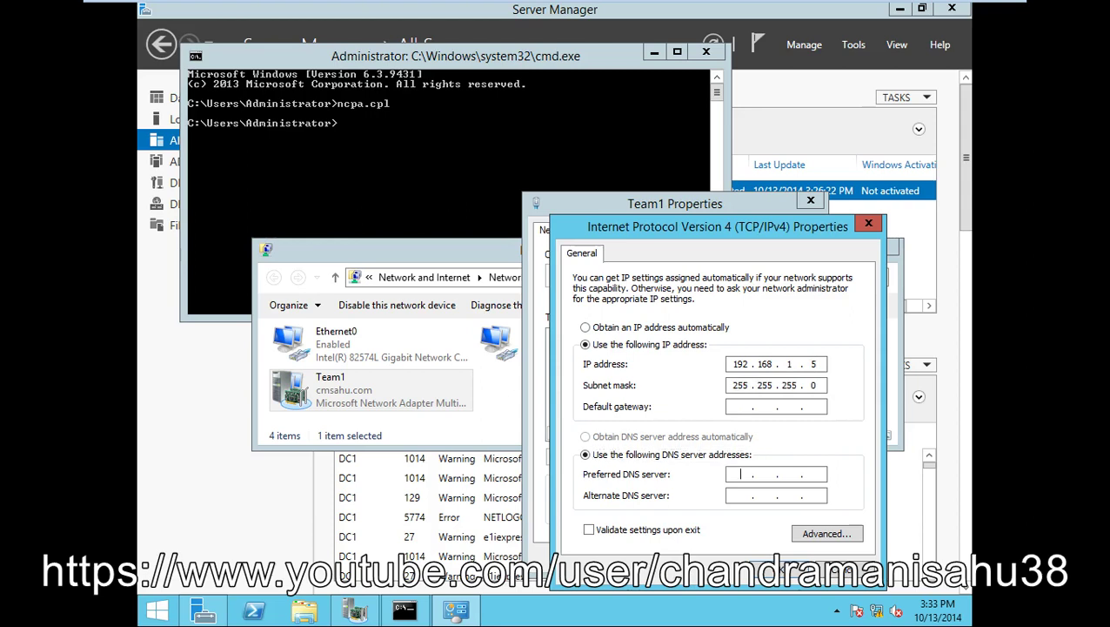
text(127)
text(0)
text(0 .1)
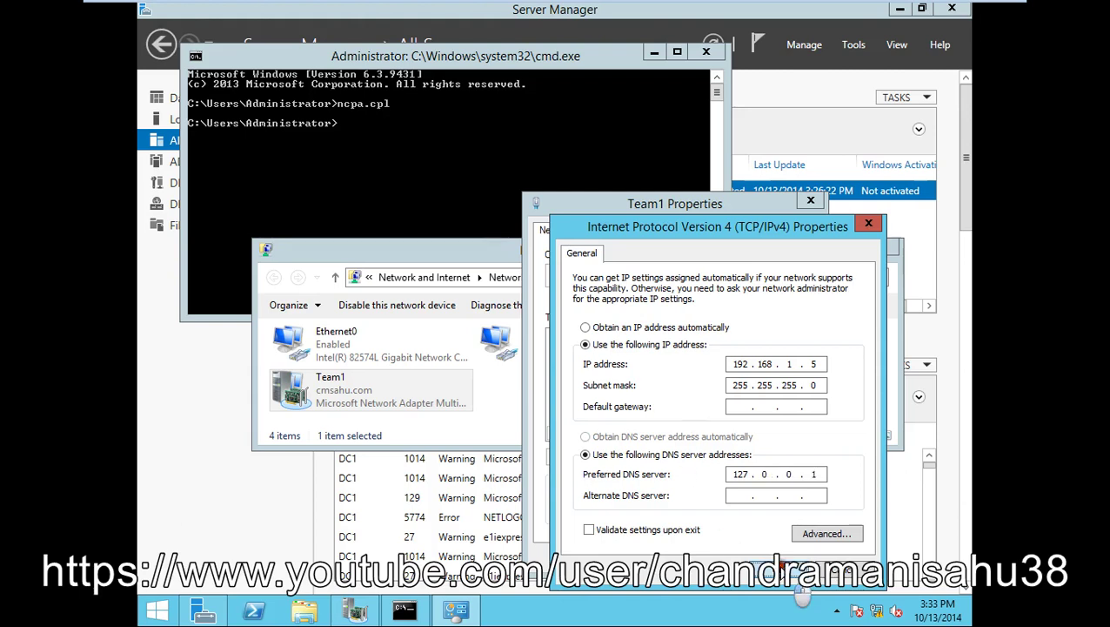
click(780, 564)
click(721, 557)
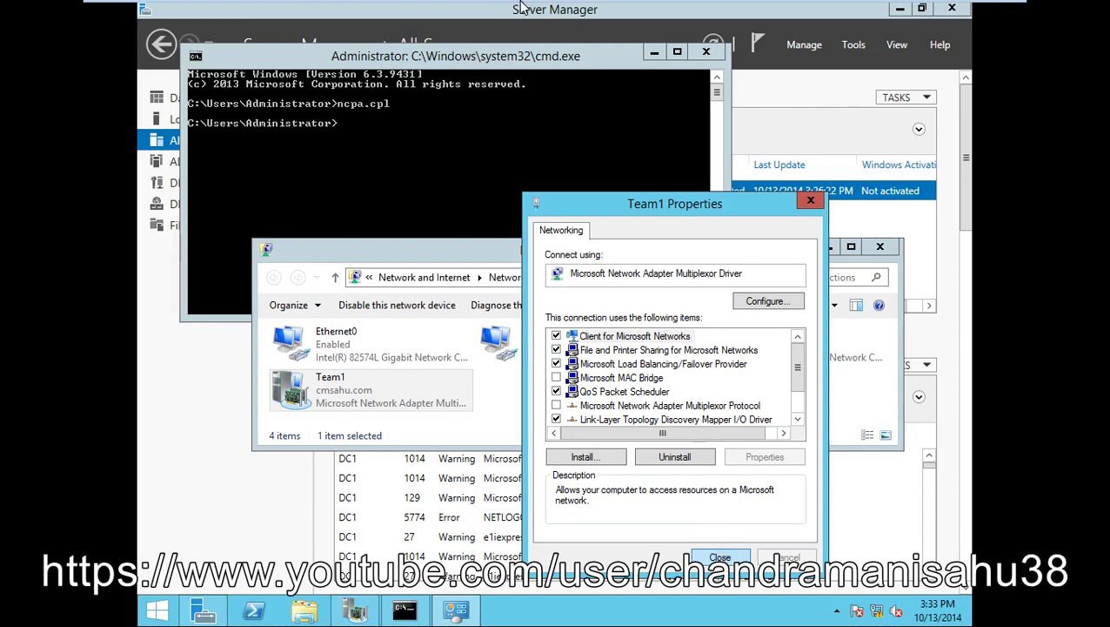
mouse_move(520, 7)
click(225, 12)
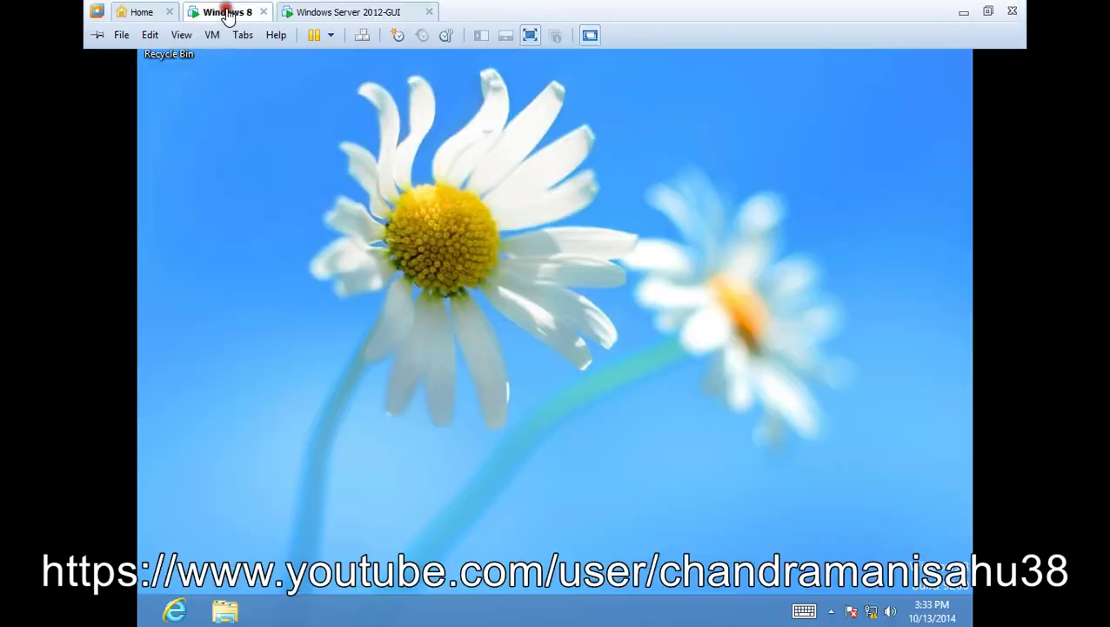
- Open a command prompt on the Windows 8 client and ping 192.168.1.5
key(super+r)
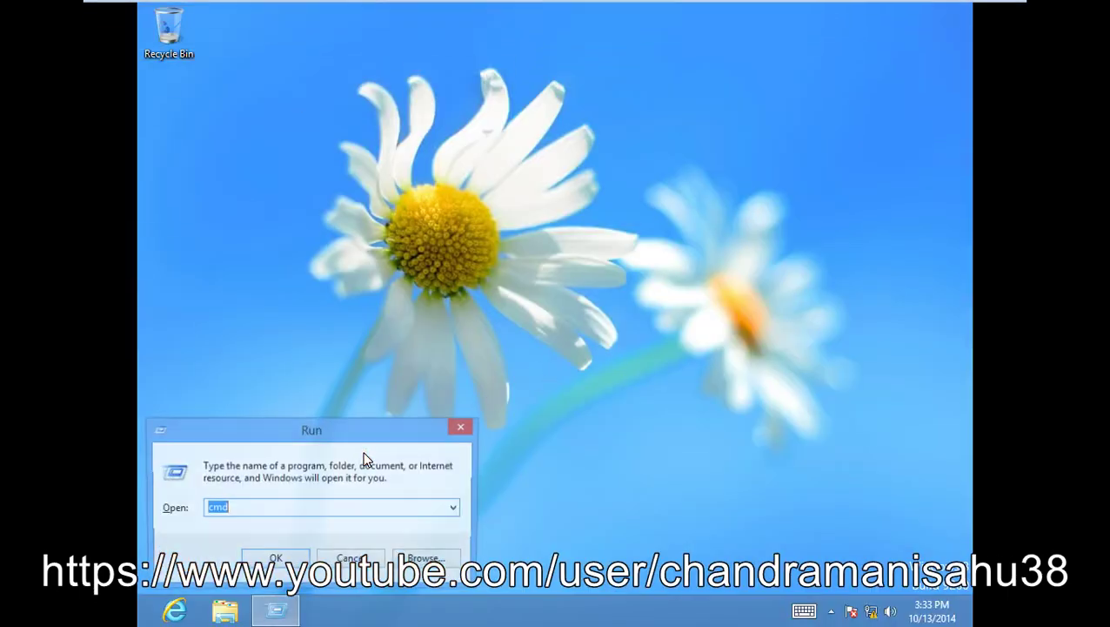
key(Return)
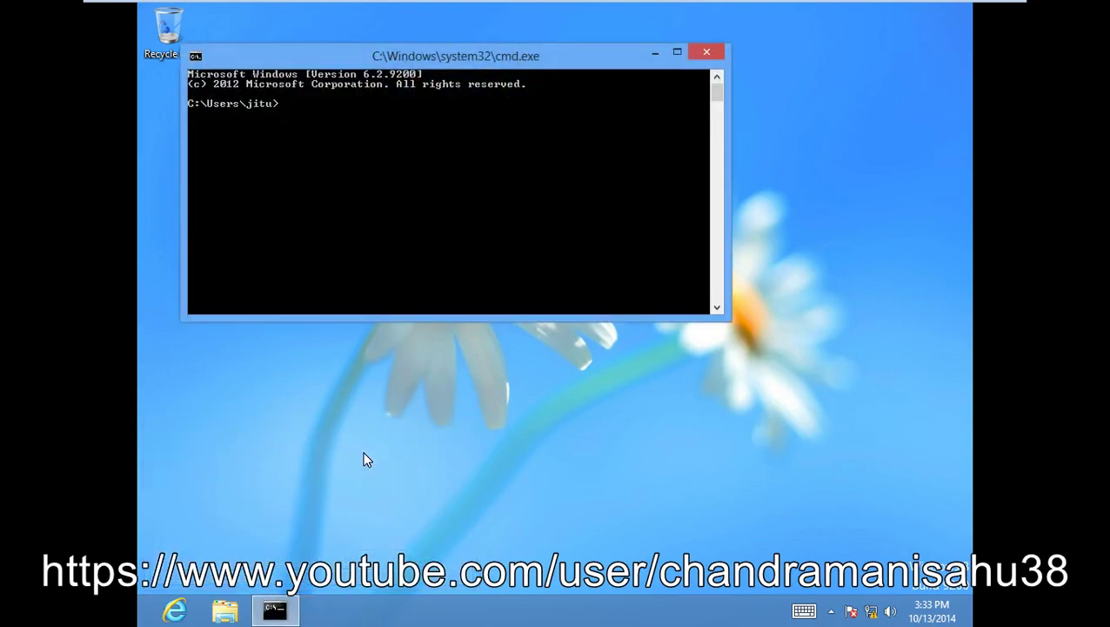
text(pin)
click(363, 487)
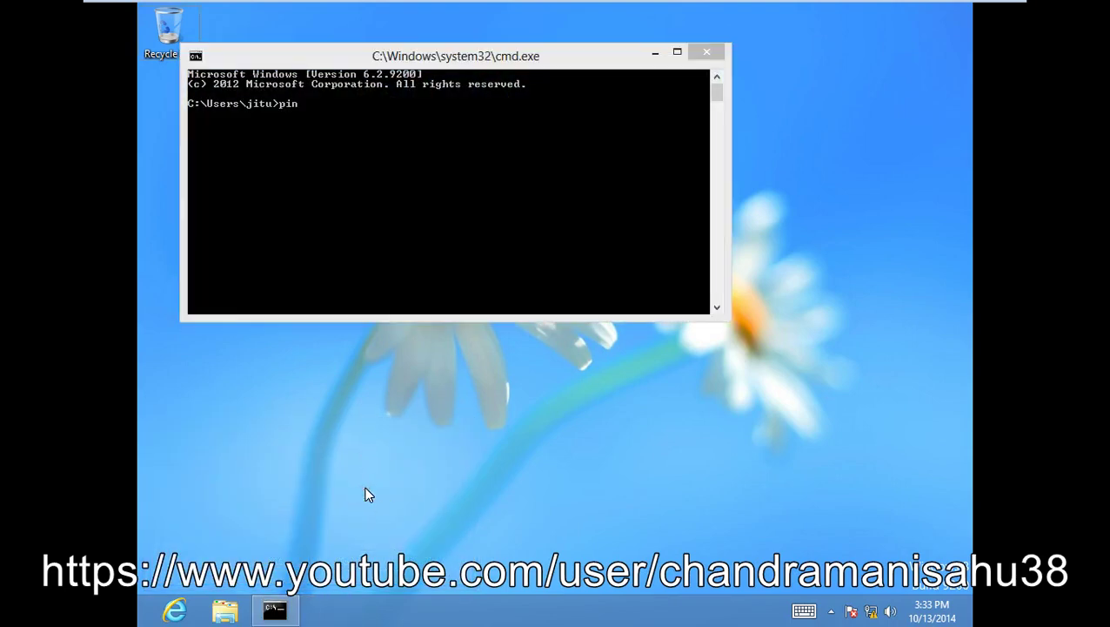
click(340, 114)
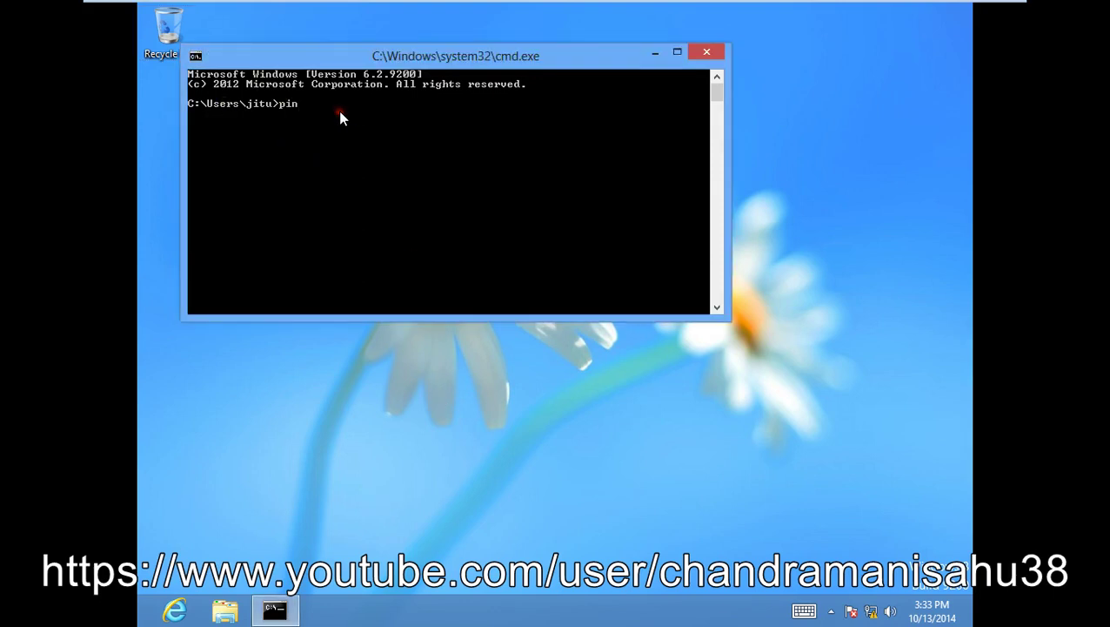
text(g)
text(192.168.1.5)
key(Return)
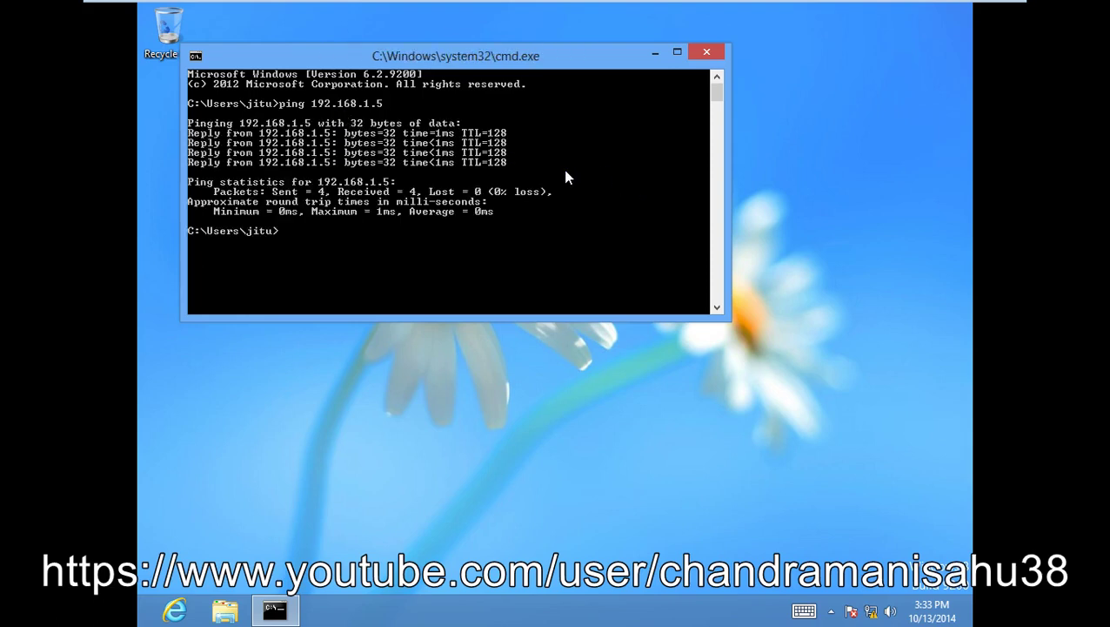
- Start a continuous ping 192.168.1.5 -t and make the console window taller
key(Up)
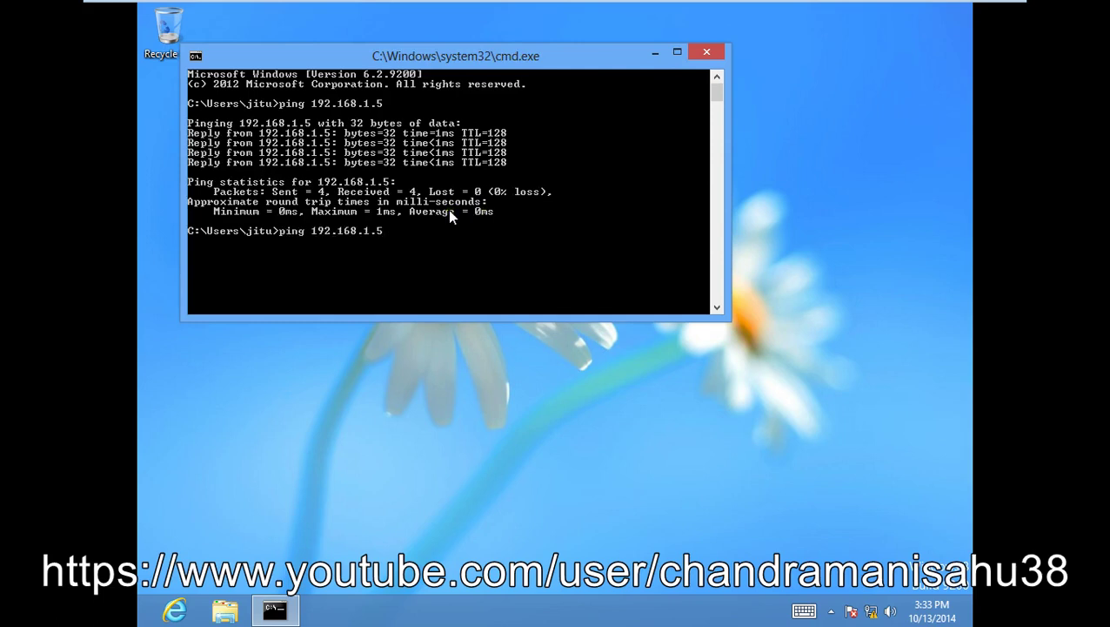
text(-t)
key(Return)
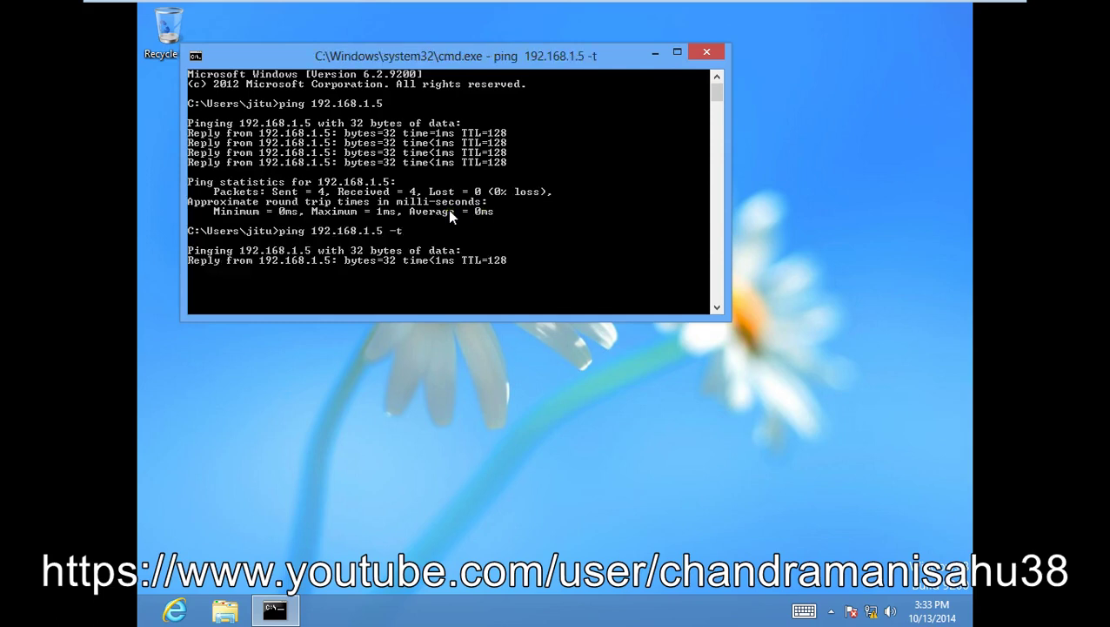
drag(678, 316, 748, 483)
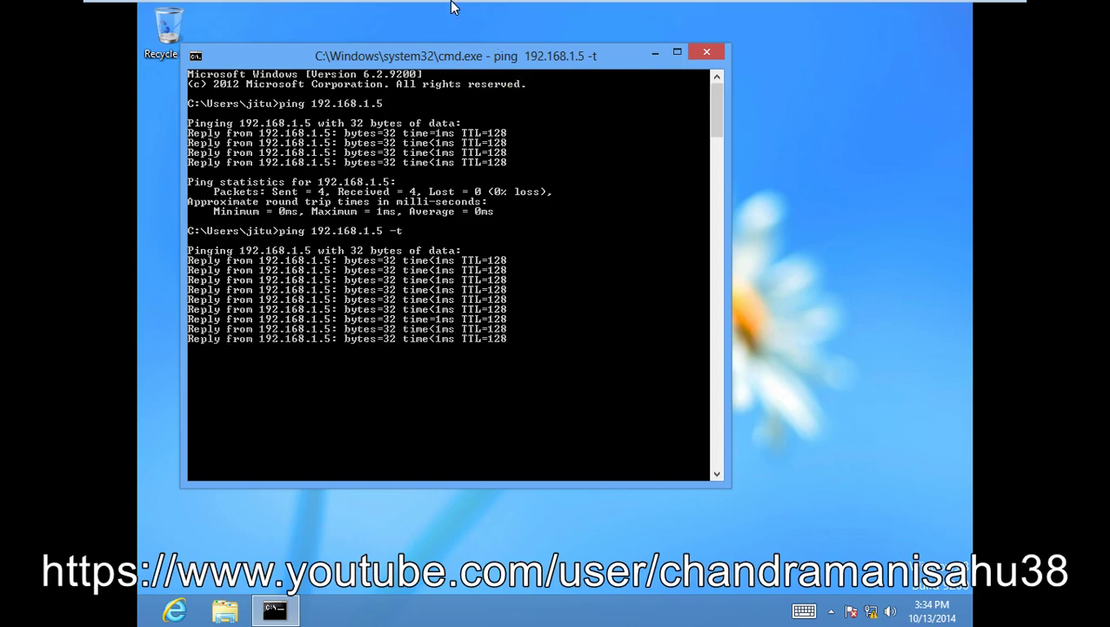
- Back on the server, minimize the command prompt and disable the Ethernet0 adapter
mouse_move(444, 8)
click(337, 13)
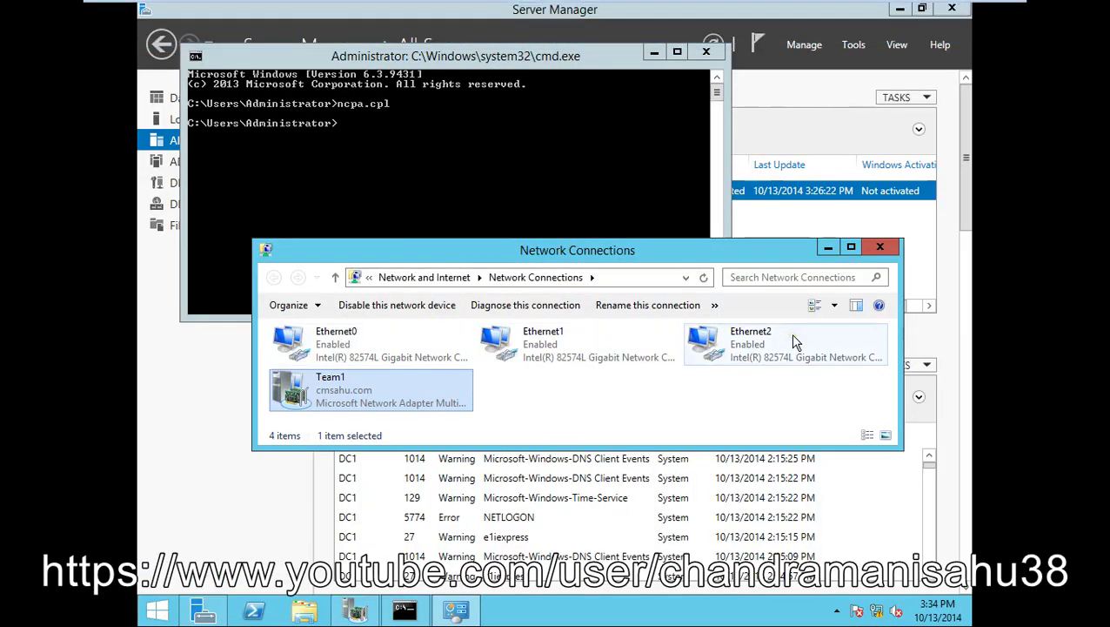
click(654, 53)
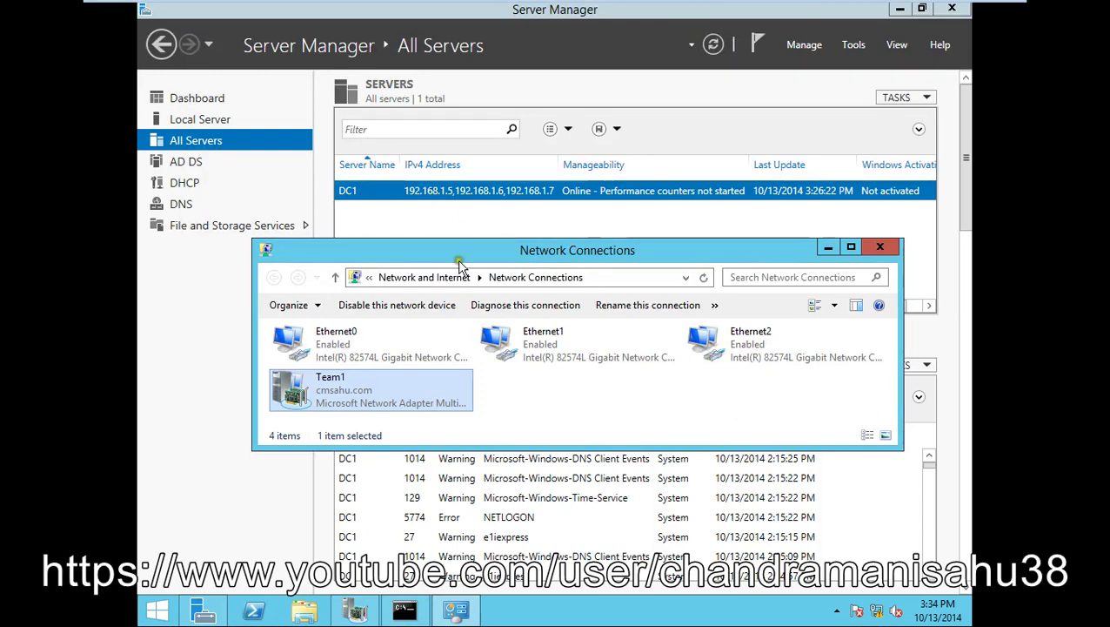
drag(709, 249, 758, 166)
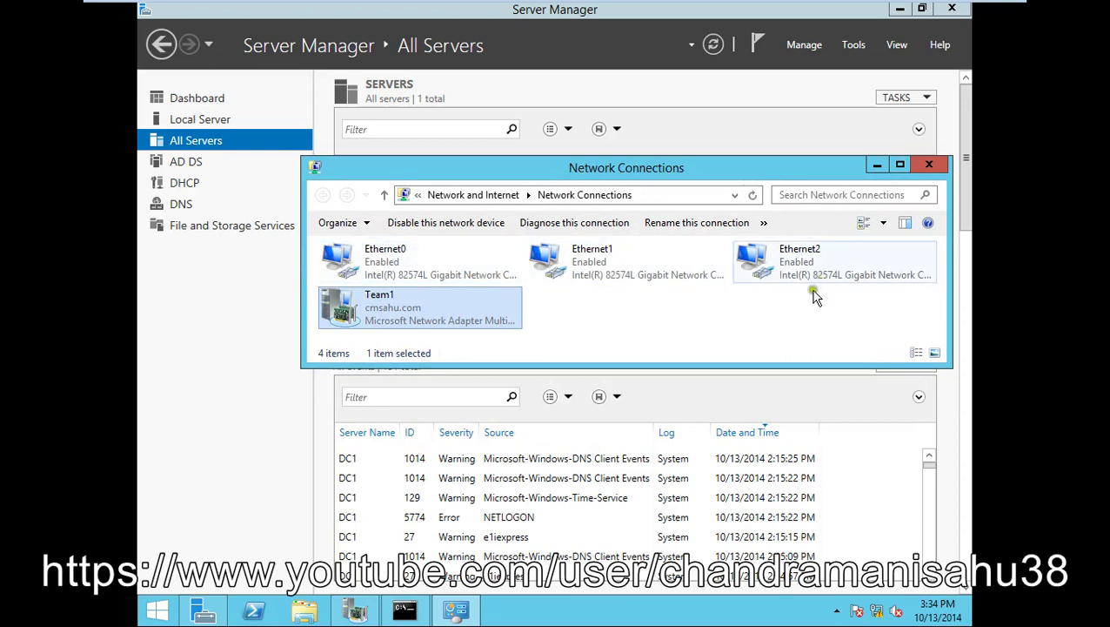
right_click(398, 270)
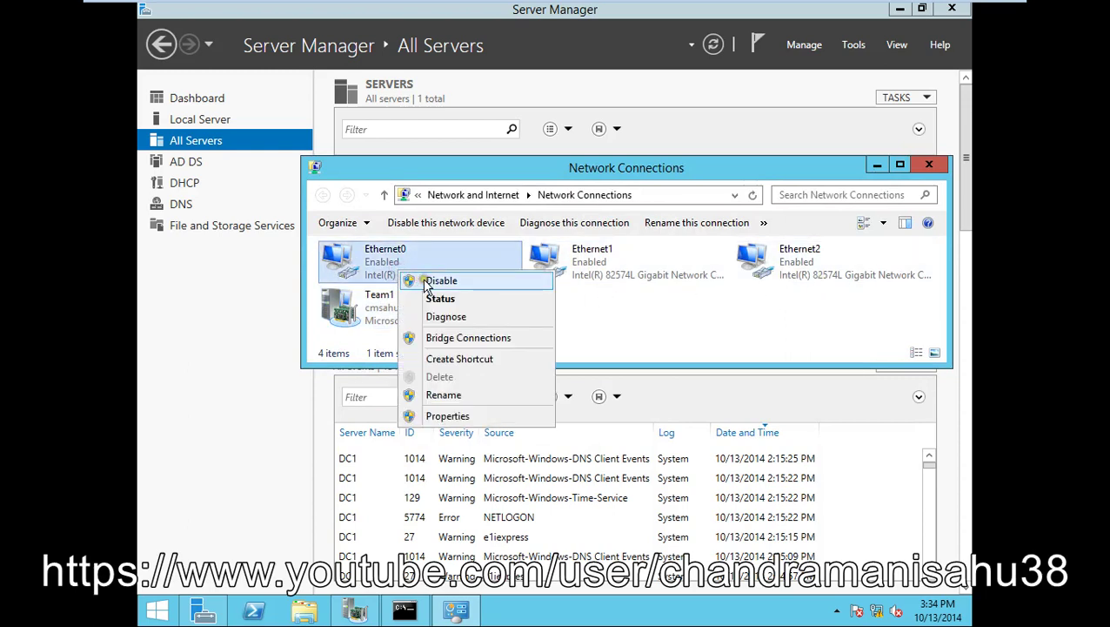
click(422, 278)
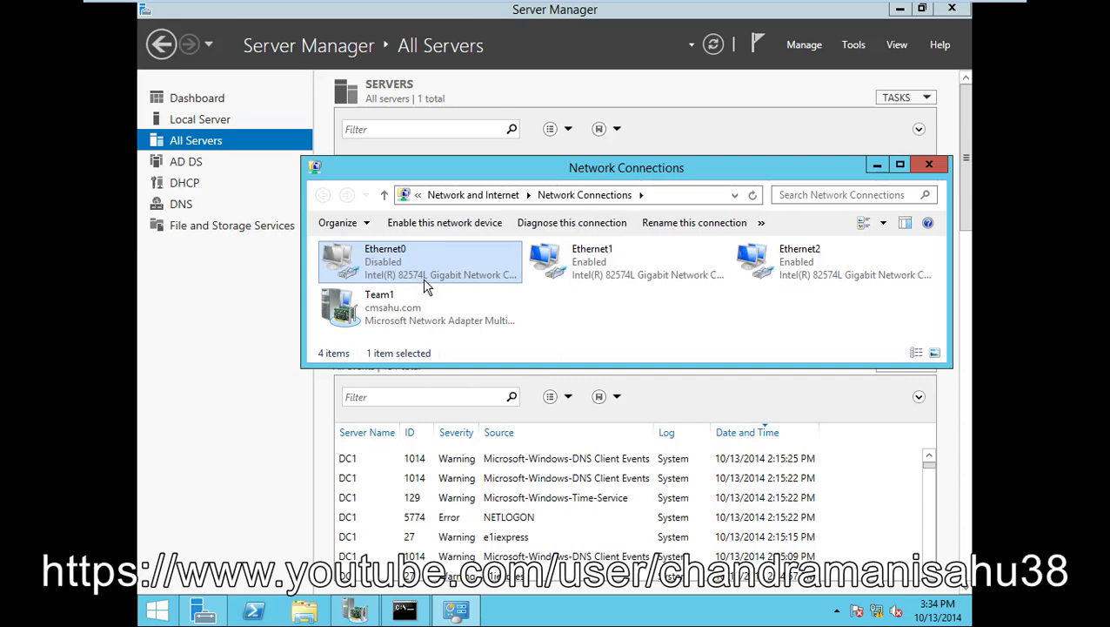
- Switch to the Windows 8 client to watch the continuous ping keep replying
mouse_move(452, 7)
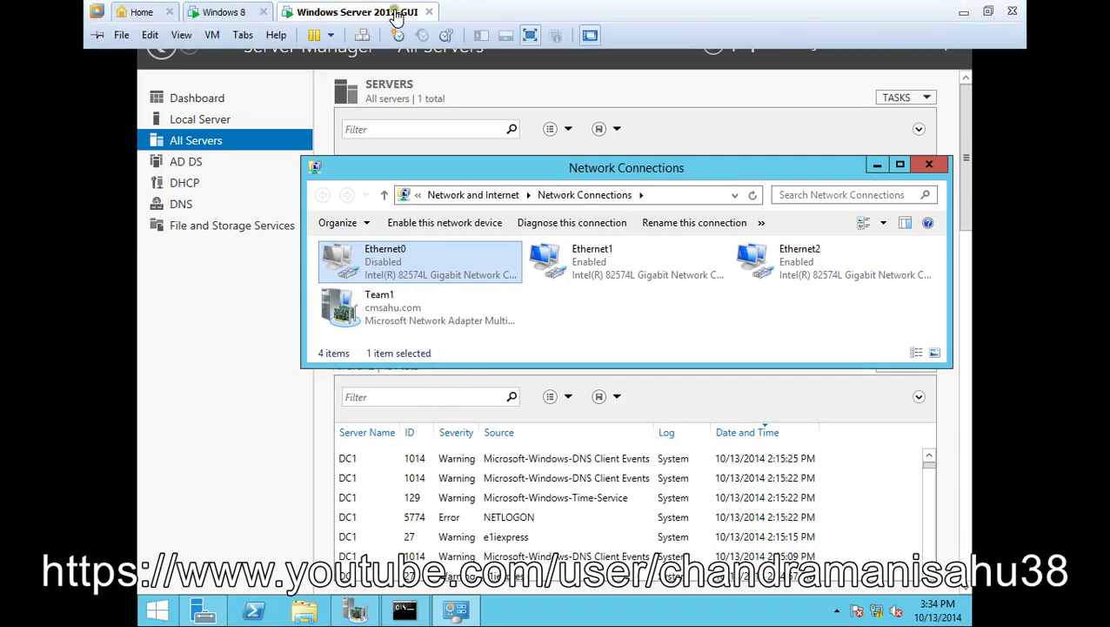
click(237, 12)
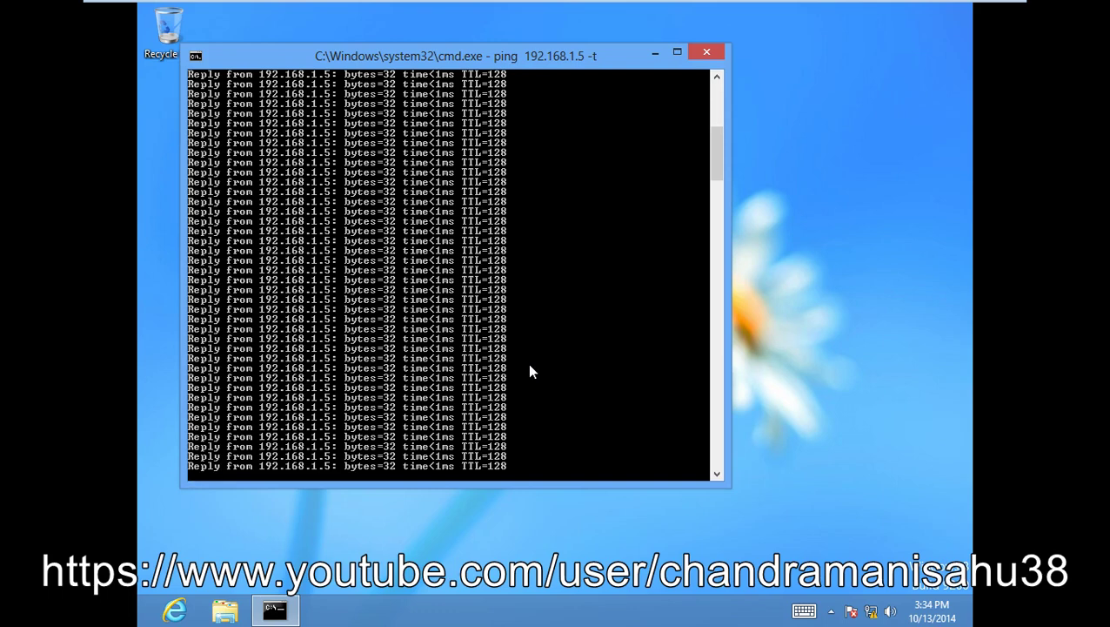
- On the Windows Server VM, disable the Ethernet1 adapter in Network Connections
mouse_move(506, 4)
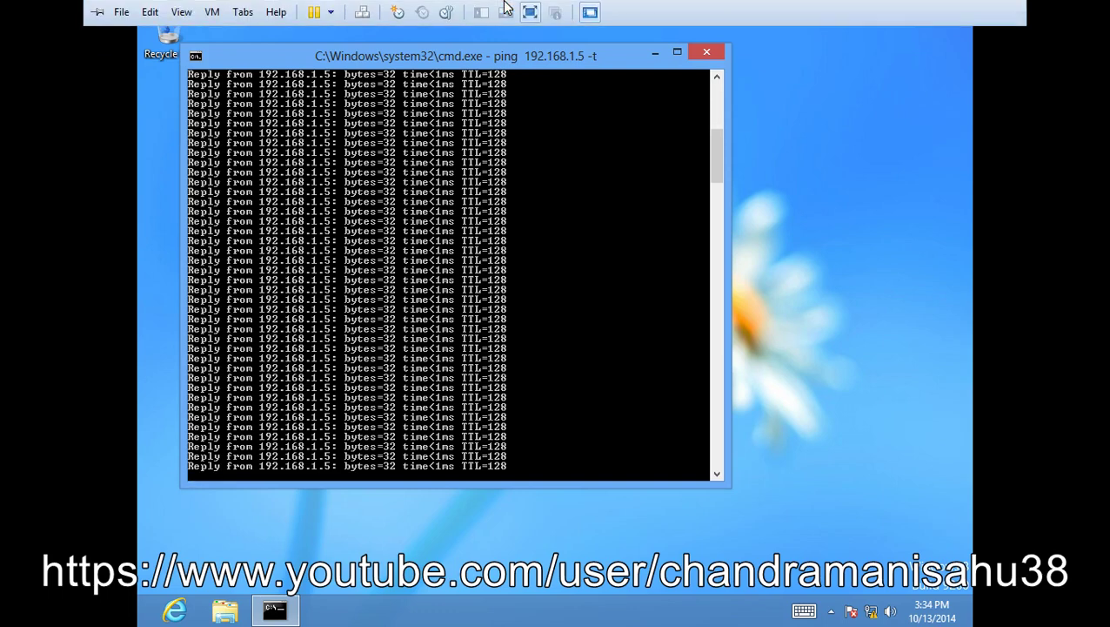
click(343, 13)
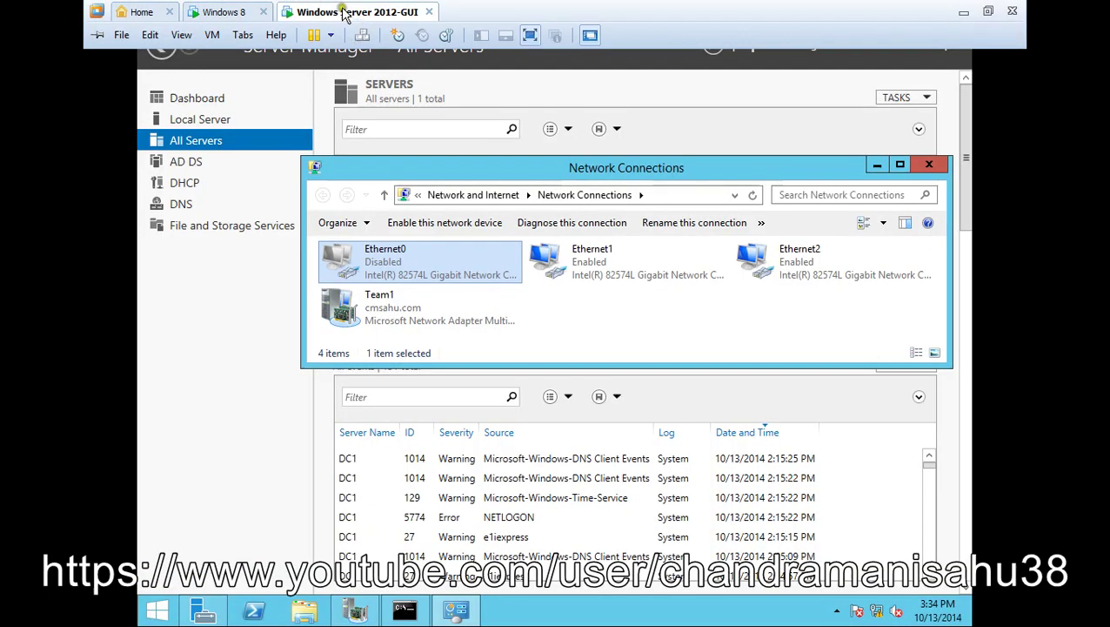
right_click(588, 268)
click(627, 277)
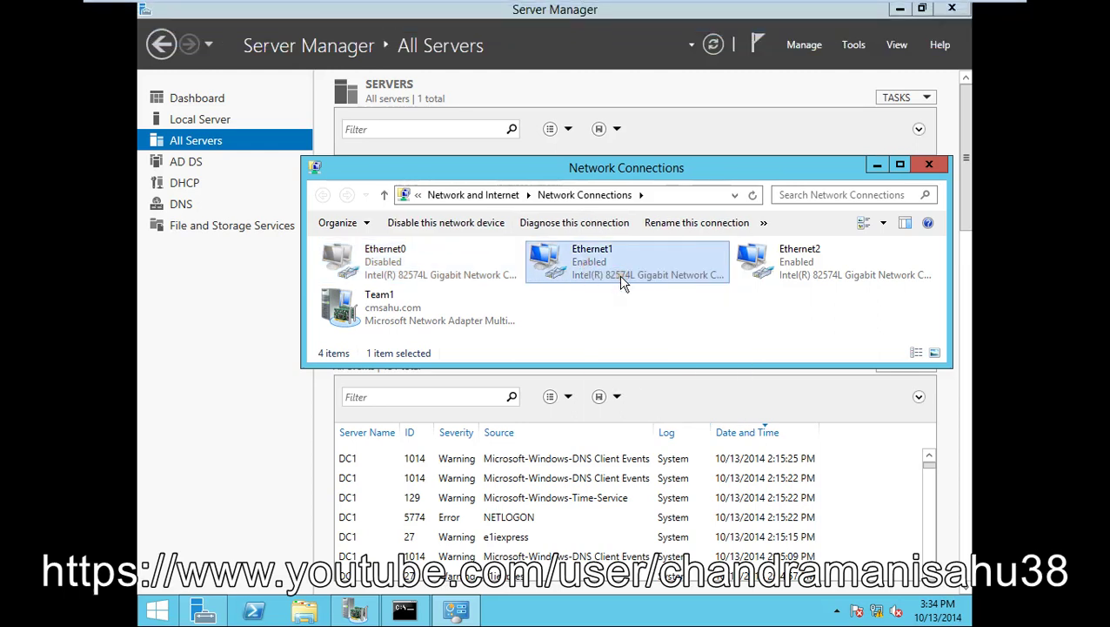
- Confirm the Windows 8 client's ping to 192.168.1.5 still gets replies
mouse_move(460, 7)
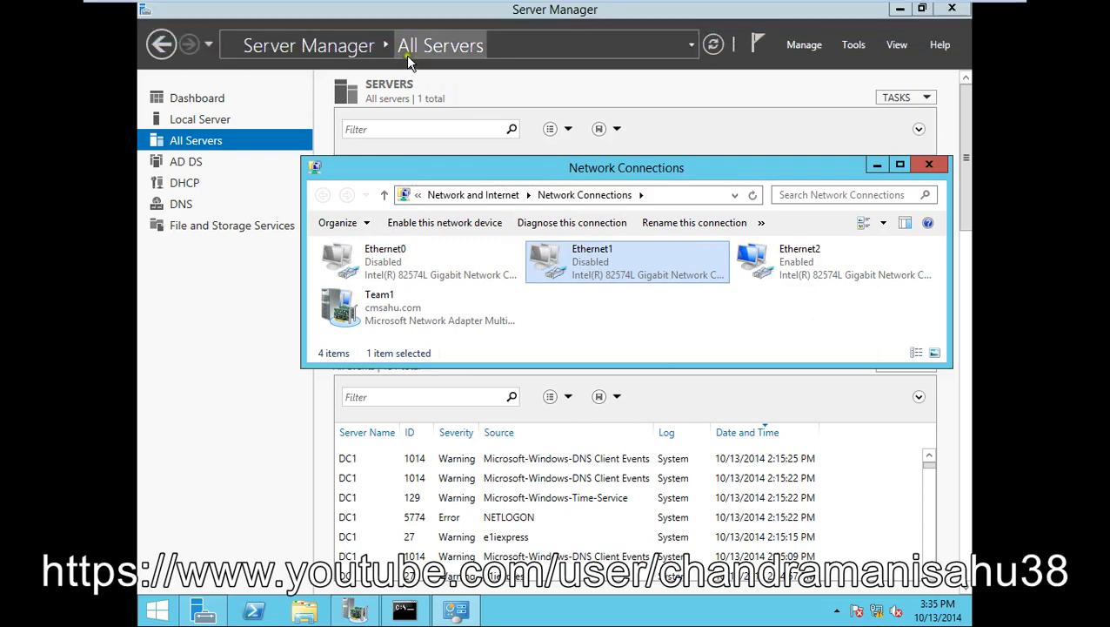
mouse_move(418, 7)
click(226, 11)
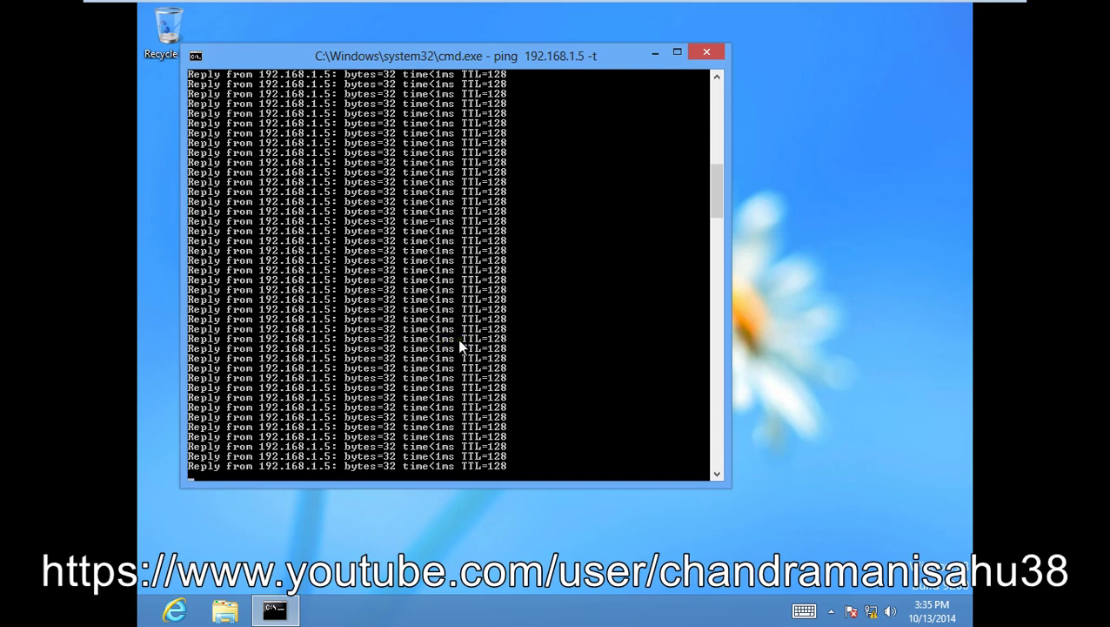
mouse_move(396, 5)
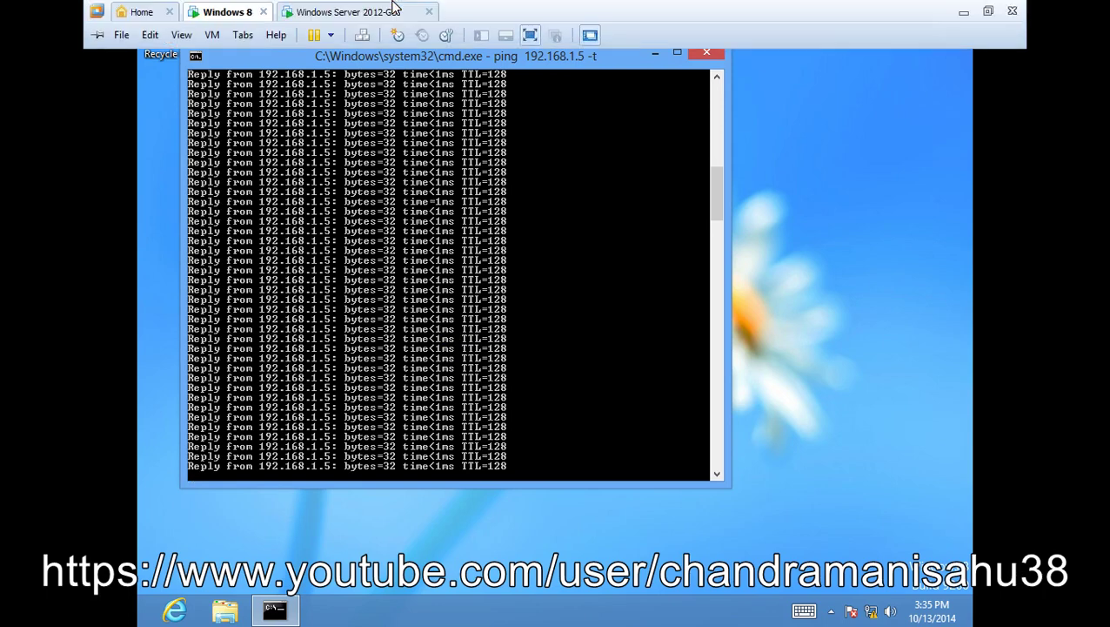
- Disable Ethernet2 on the server and see the client's ping start timing out
click(344, 13)
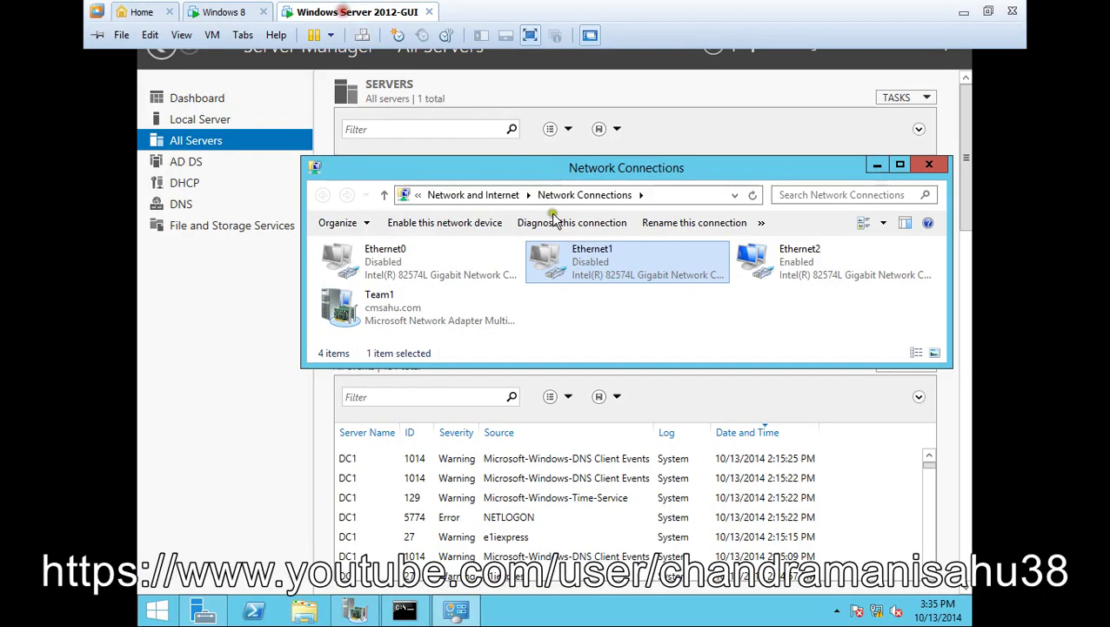
right_click(807, 267)
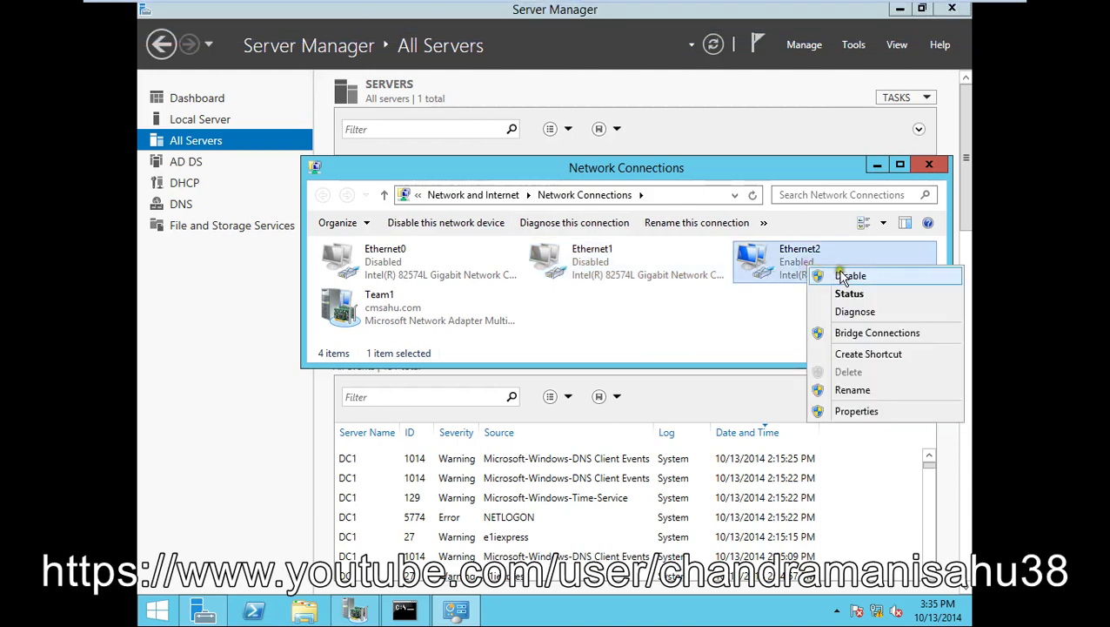
click(844, 276)
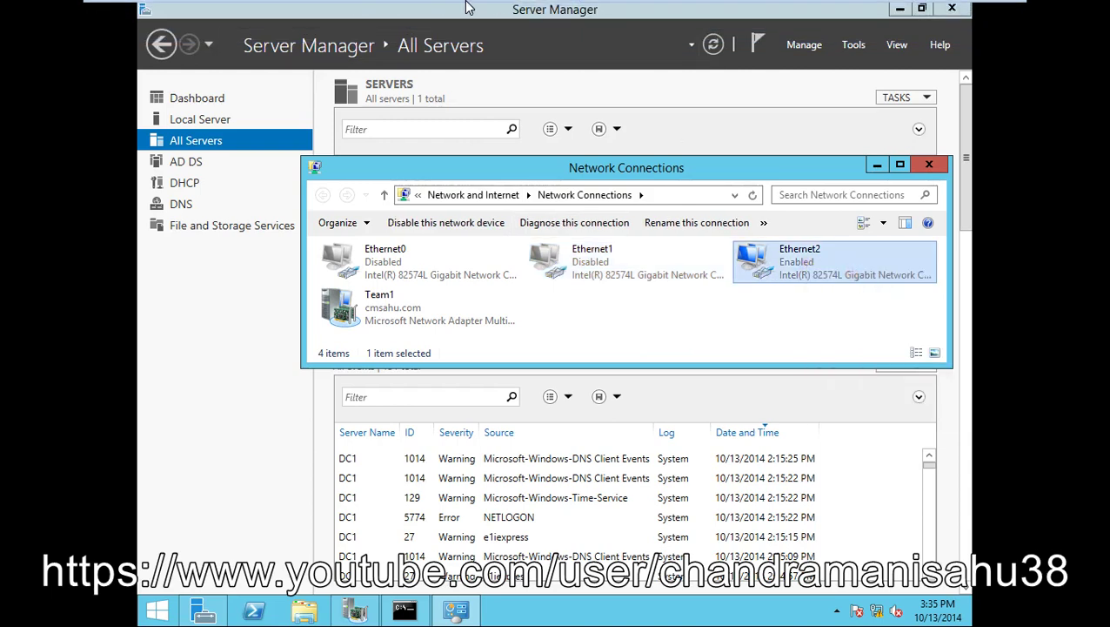
mouse_move(467, 8)
click(228, 11)
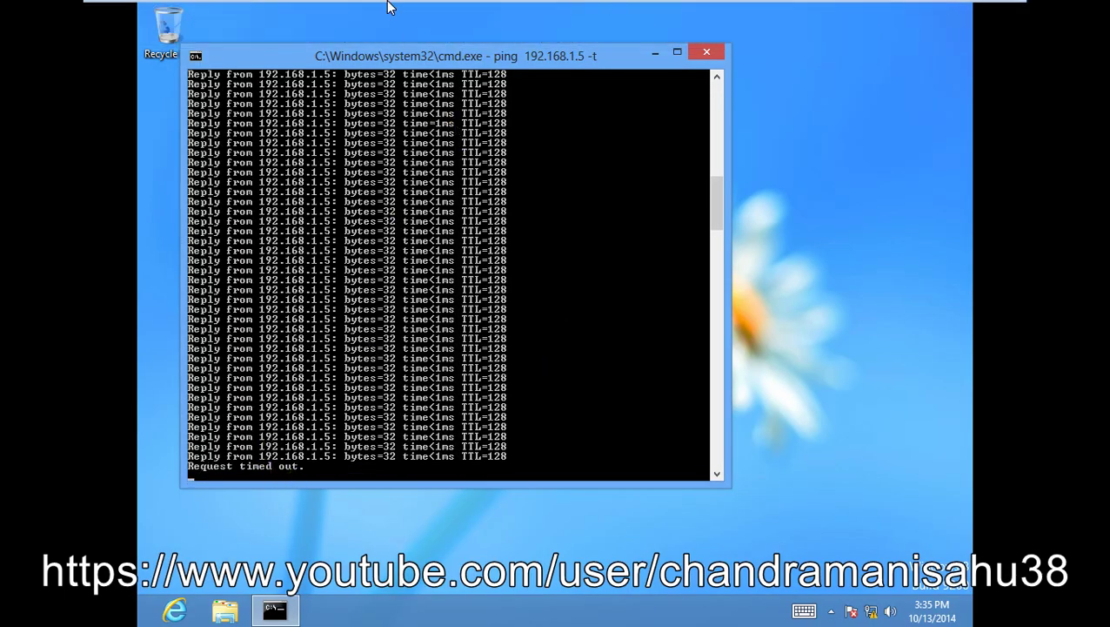
- Back on the server, re-enable the Ethernet0 adapter
mouse_move(389, 9)
click(324, 11)
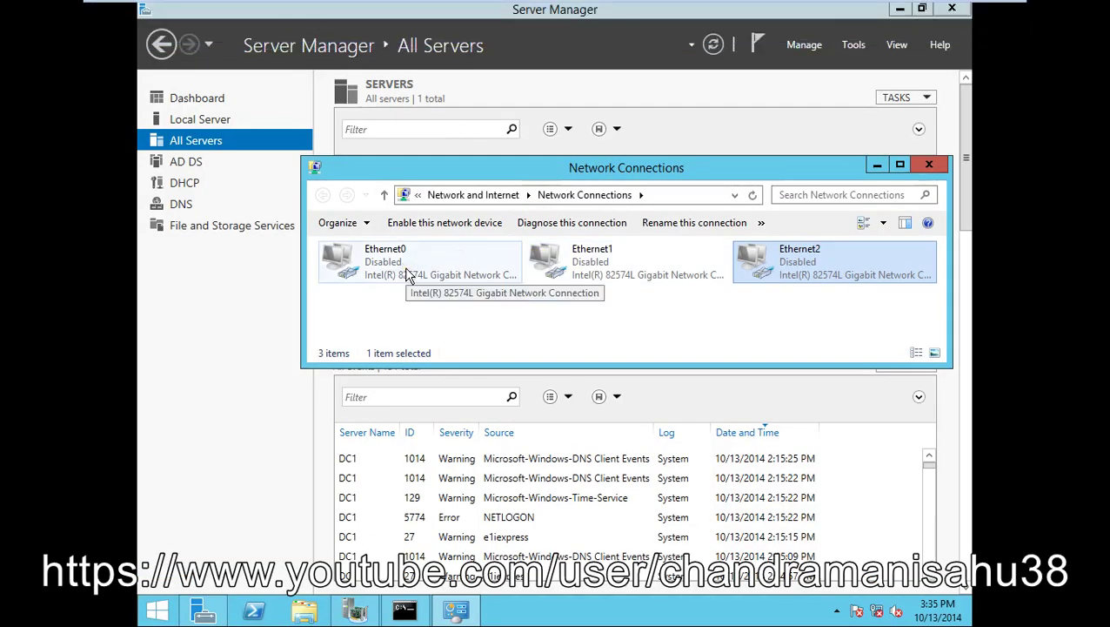
click(404, 266)
right_click(405, 268)
click(444, 285)
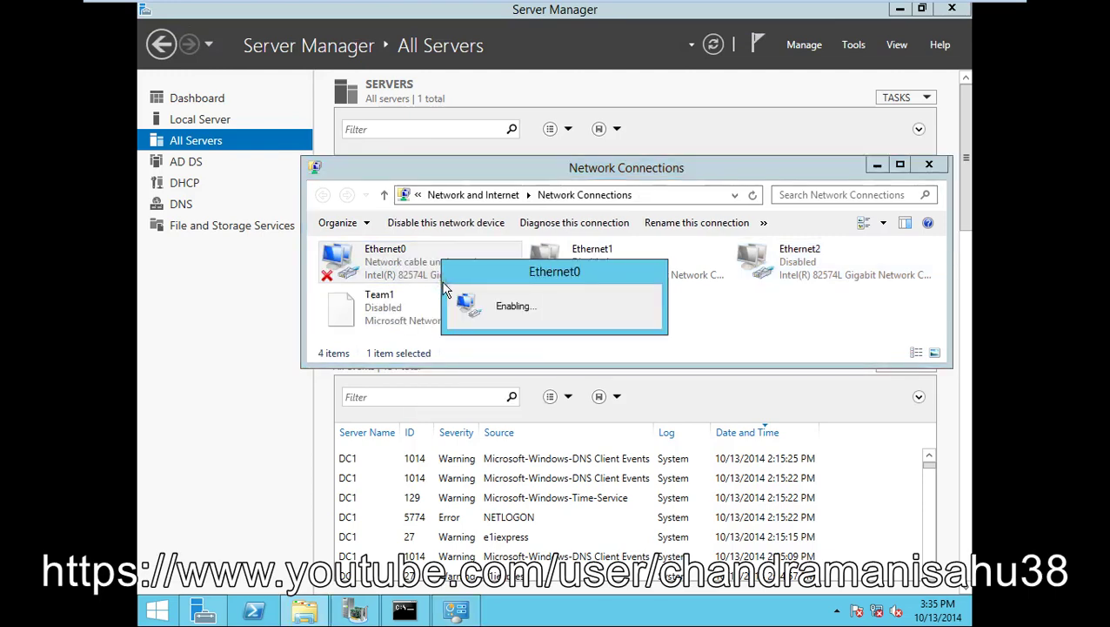
- Watch the client's ping to 192.168.1.5 resume replies, then return to the server's Network Connections
mouse_move(396, 15)
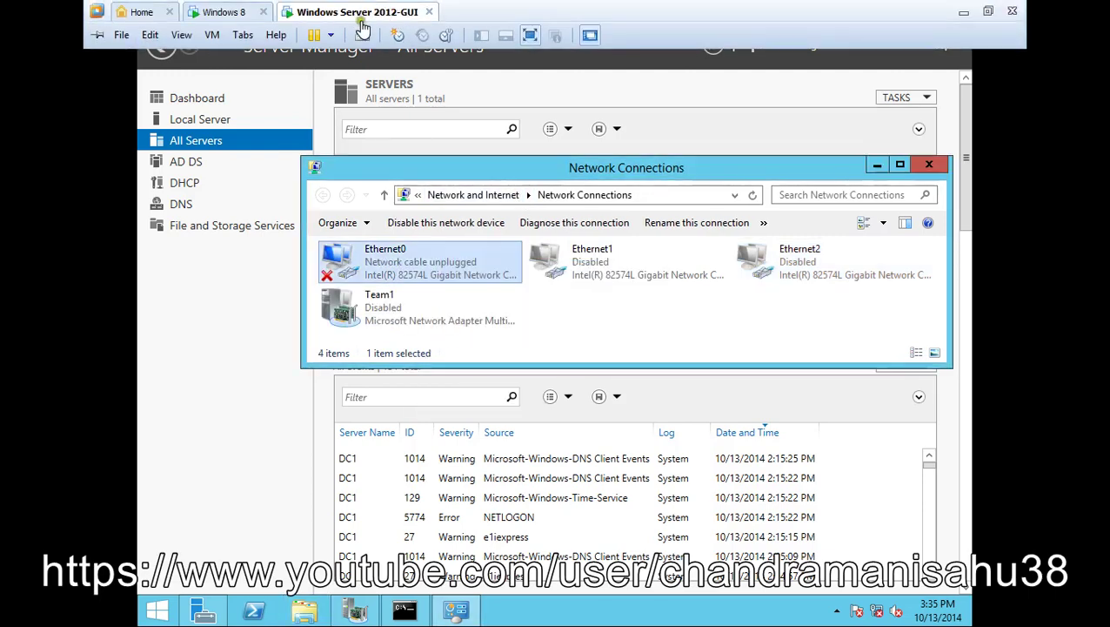
click(225, 12)
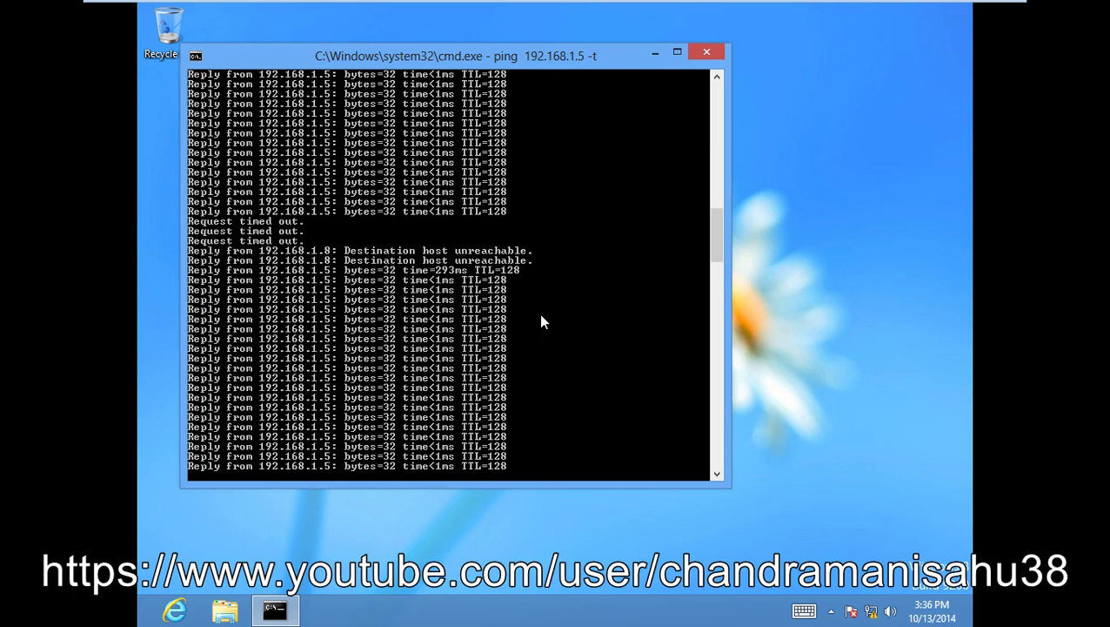
mouse_move(820, 5)
click(366, 10)
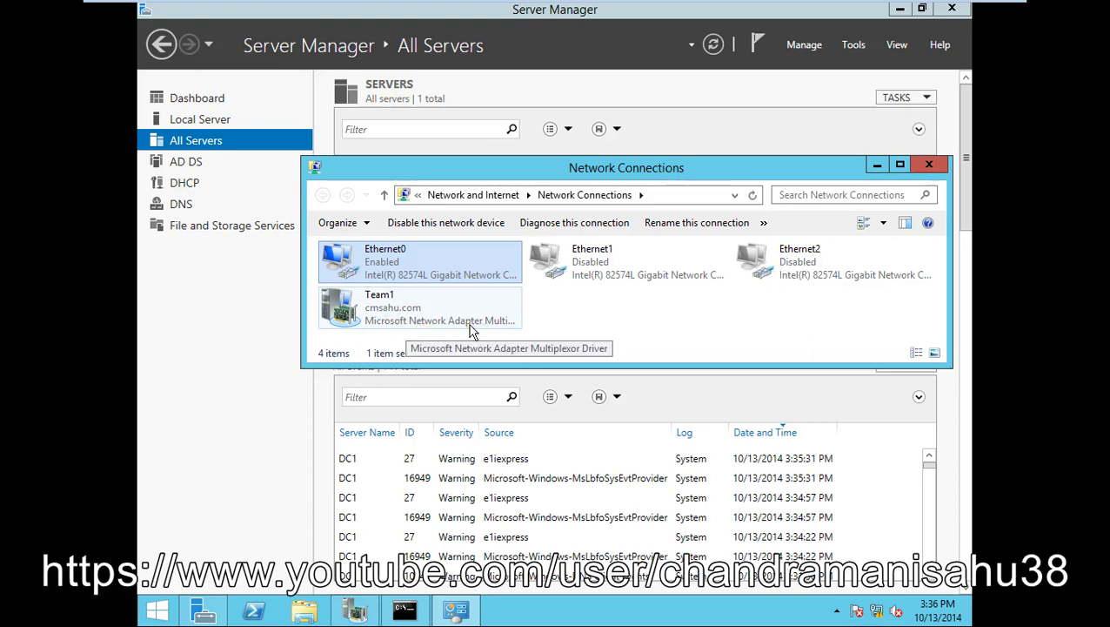
- Re-enable the Ethernet1 and Ethernet2 adapters in Network Connections
click(592, 268)
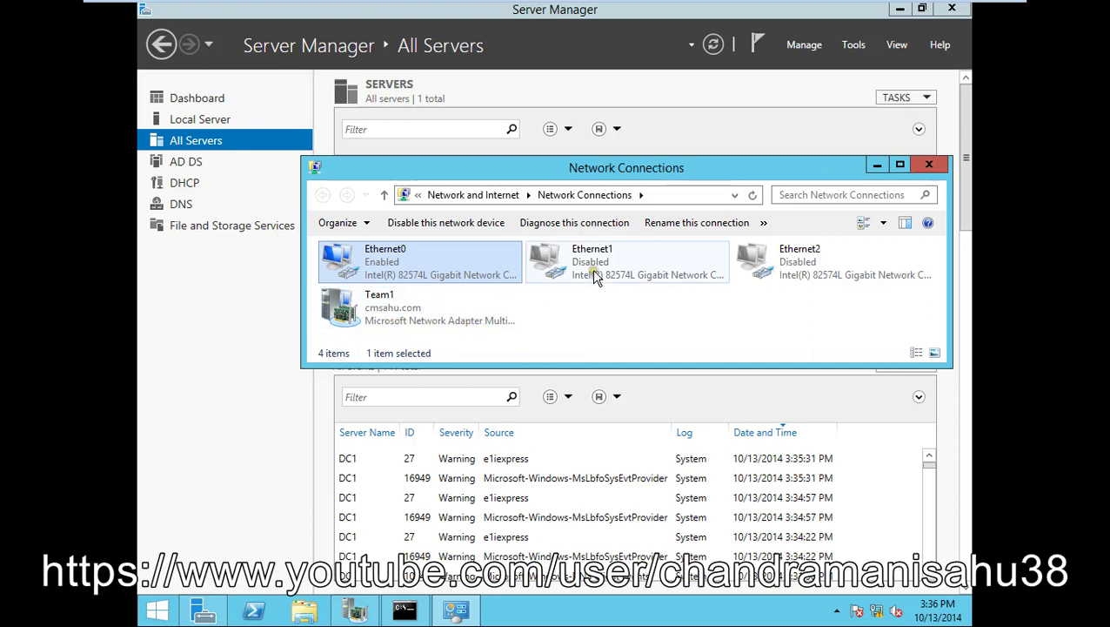
right_click(593, 271)
click(632, 282)
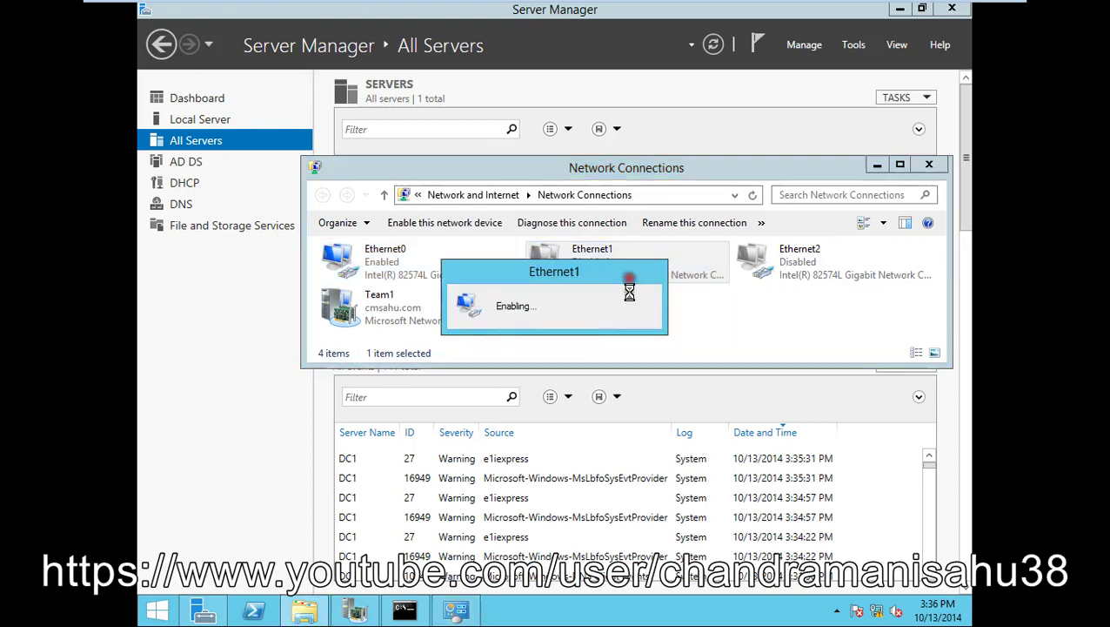
right_click(809, 276)
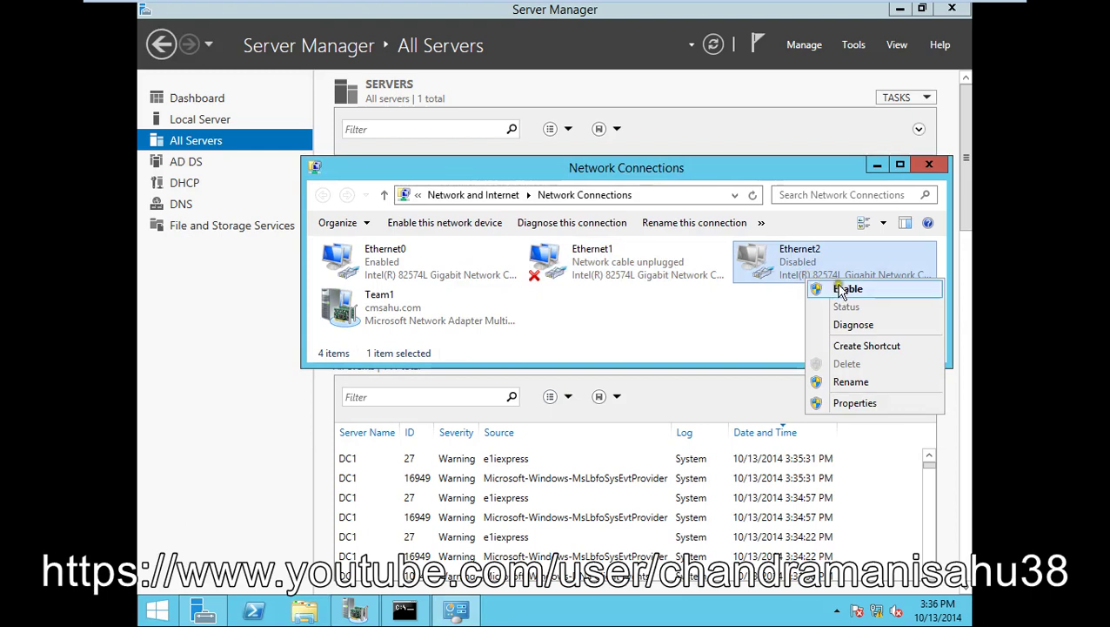
click(844, 288)
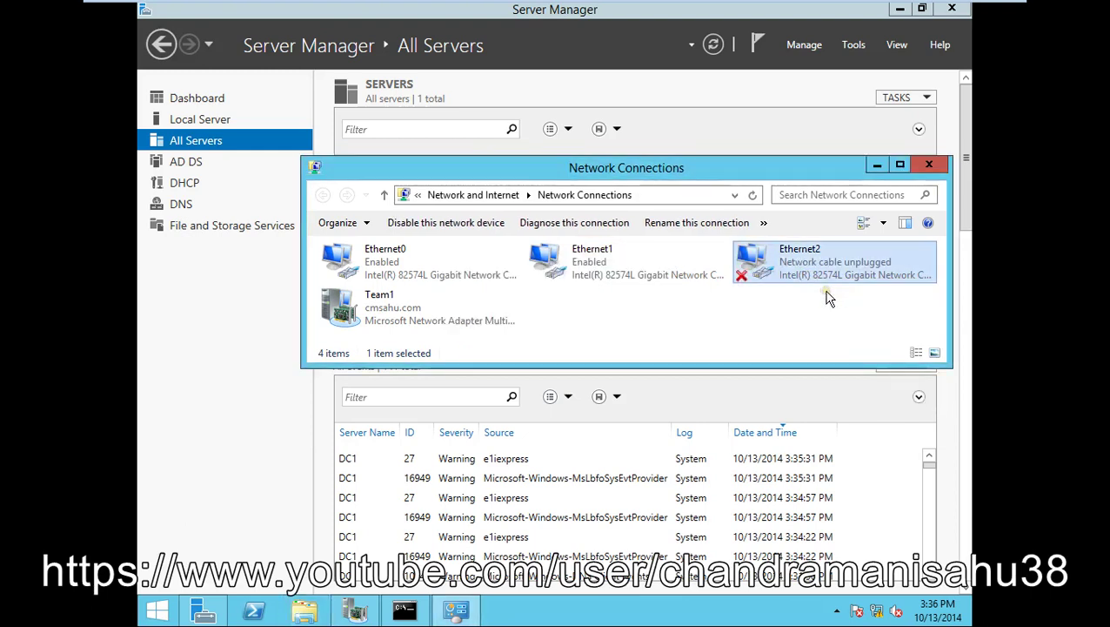
- Close Network Connections and open Configure NIC Teaming for DC1 from Server Manager
click(874, 165)
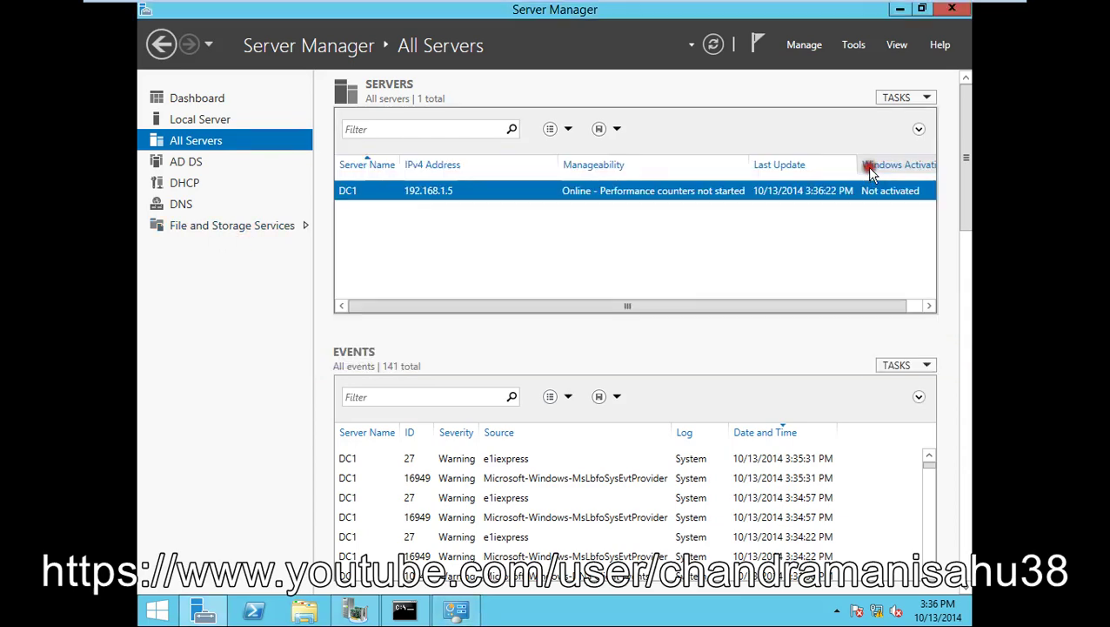
right_click(523, 188)
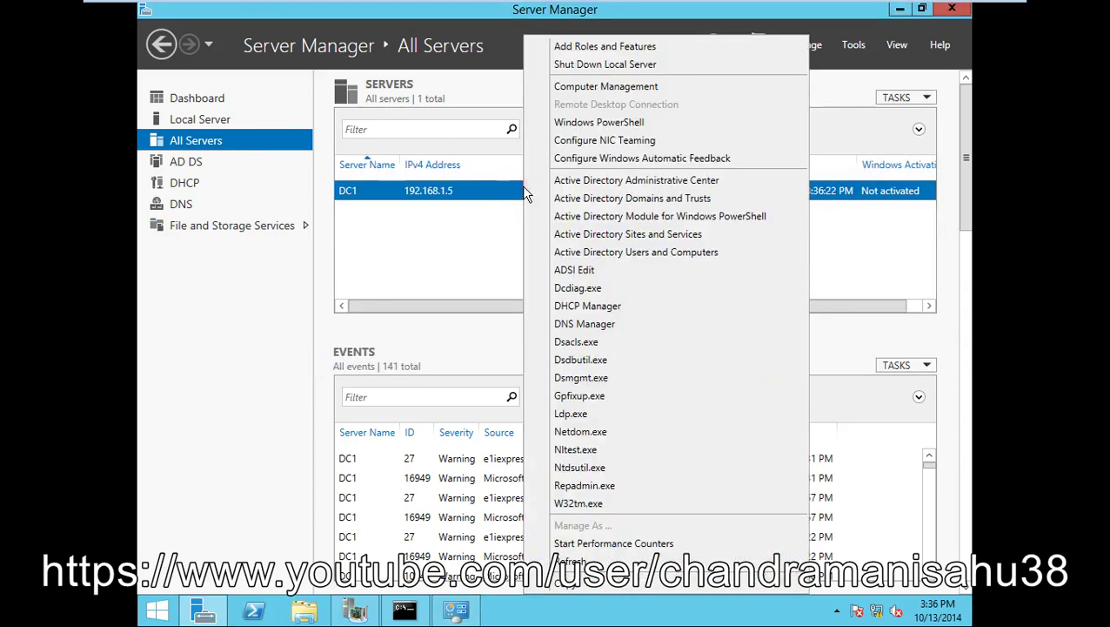
click(633, 147)
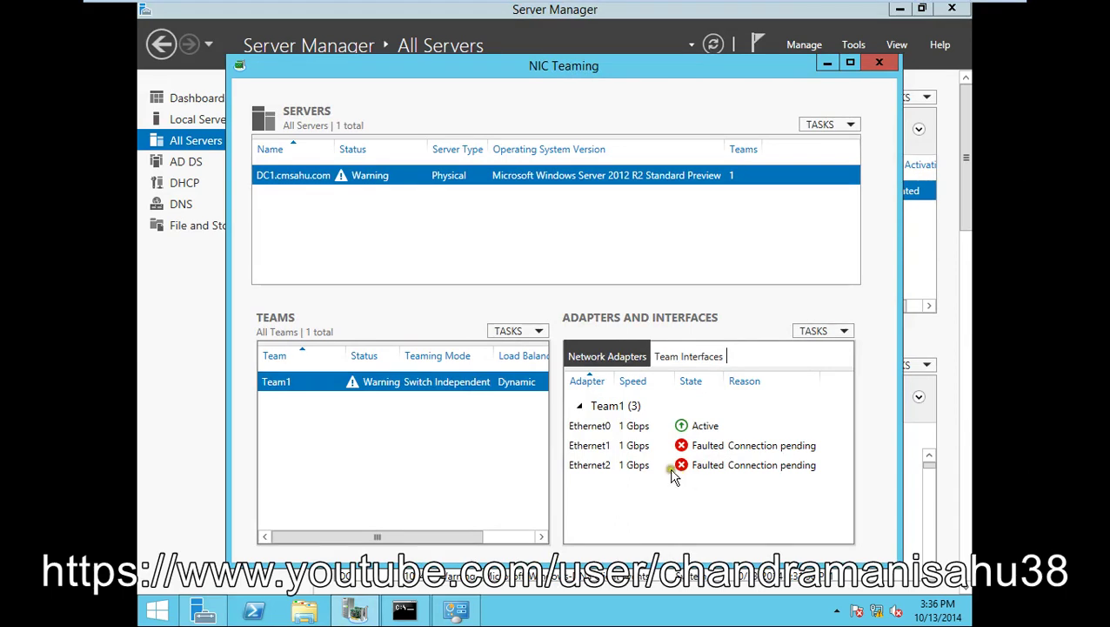
- Review New Team's Switch Independent teaming and Dynamic load balancing options, then close without creating
click(536, 331)
click(520, 354)
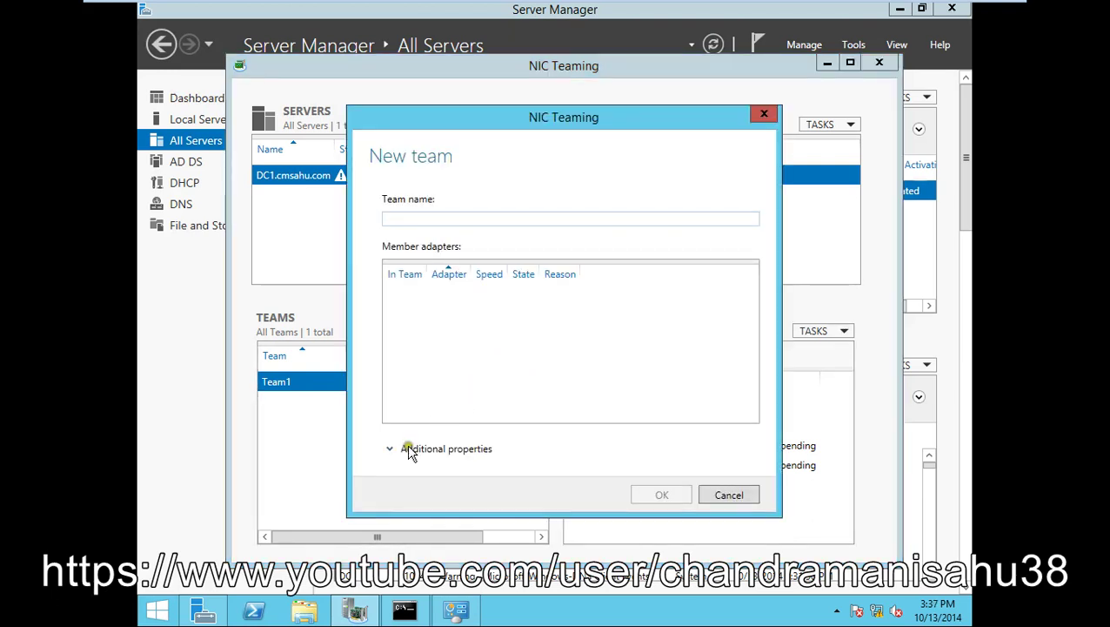
click(390, 448)
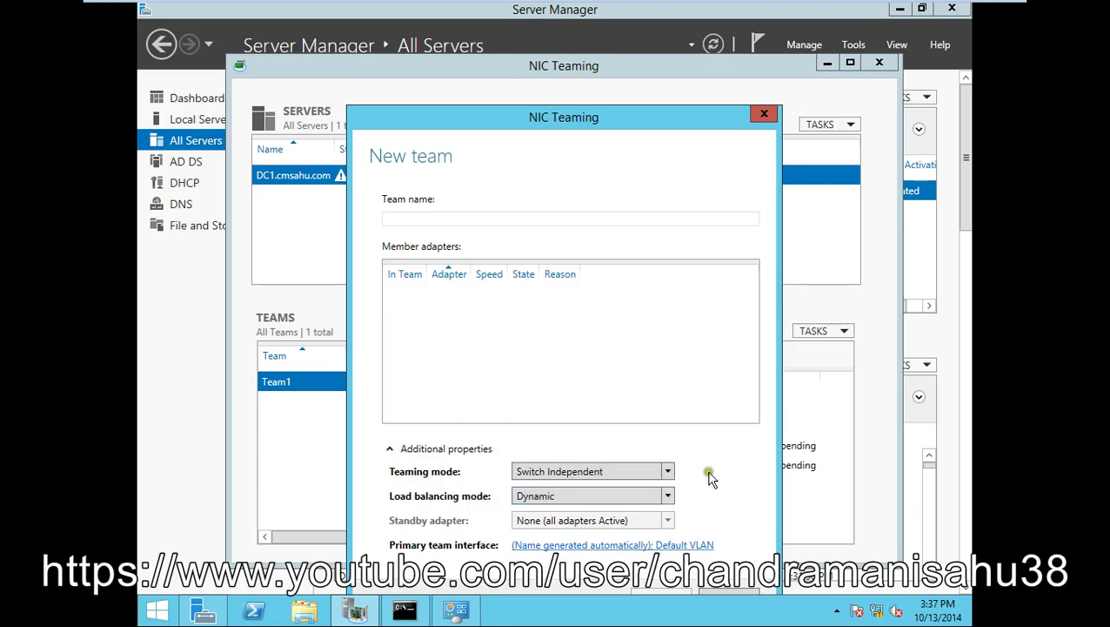
click(669, 472)
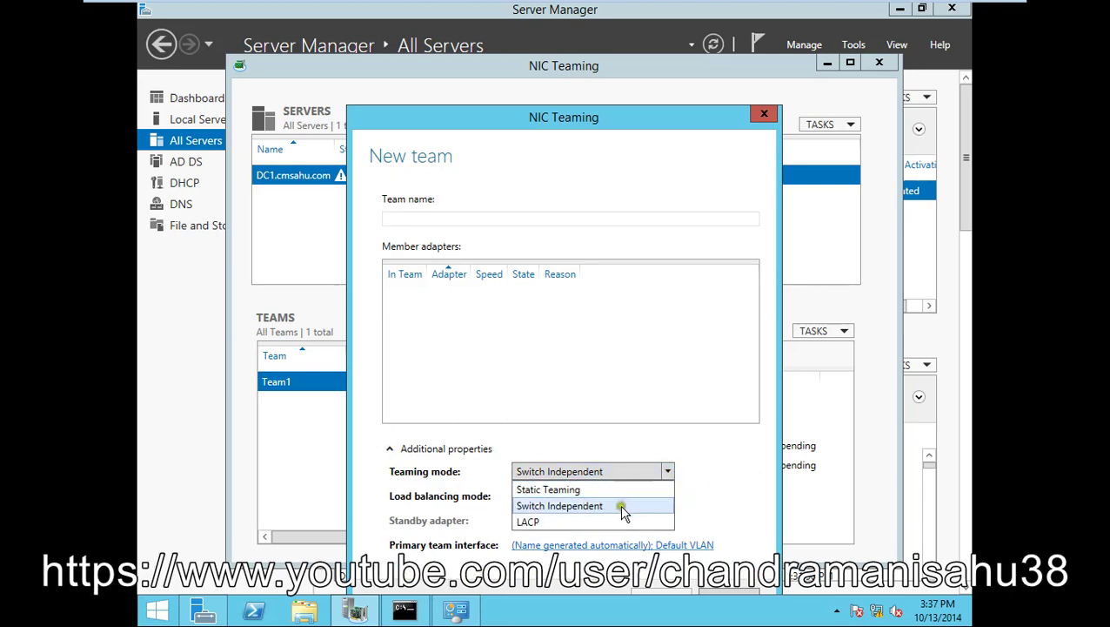
click(745, 498)
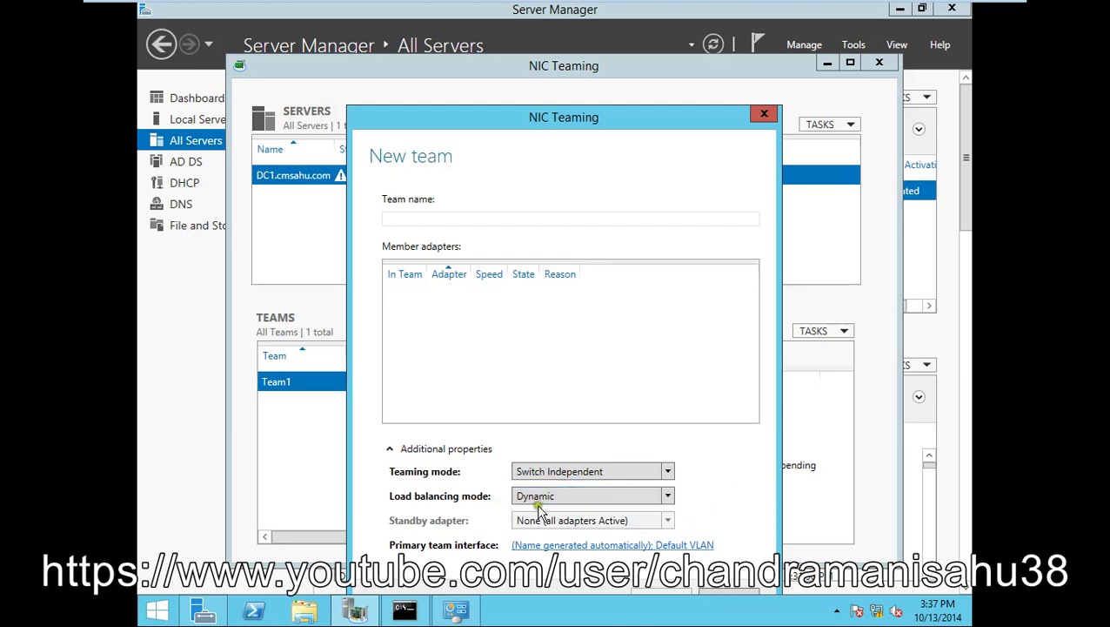
click(666, 496)
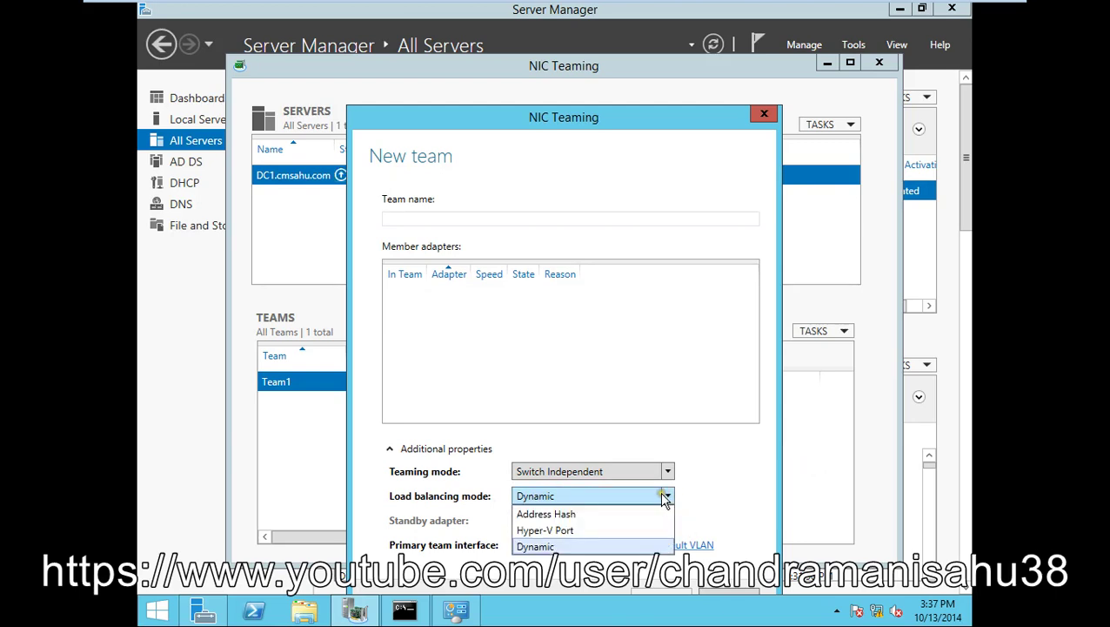
click(739, 491)
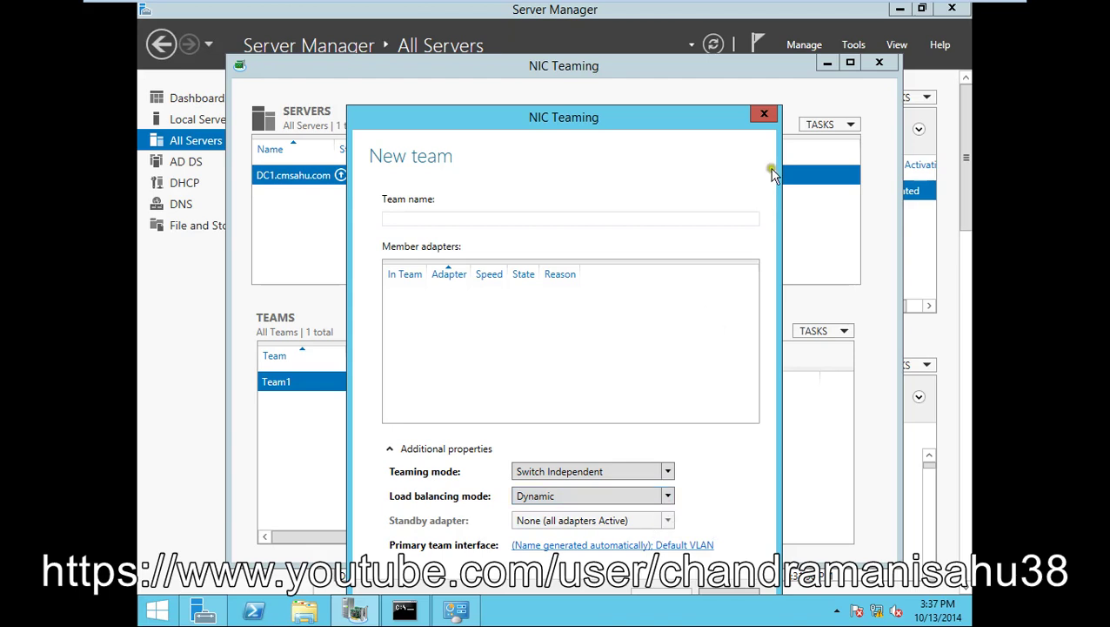
click(763, 114)
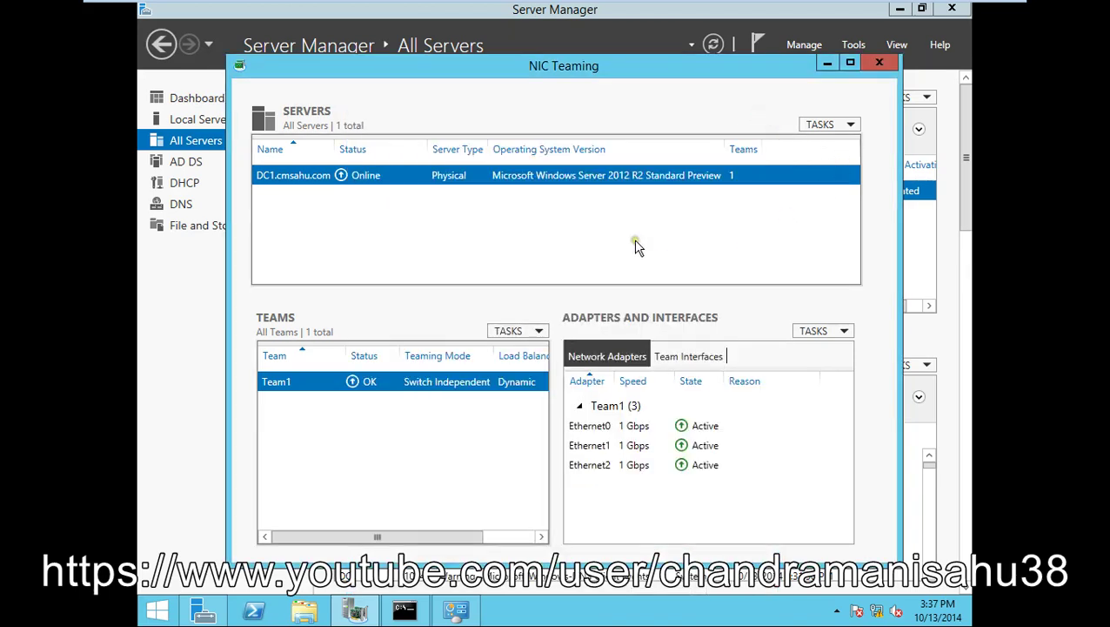